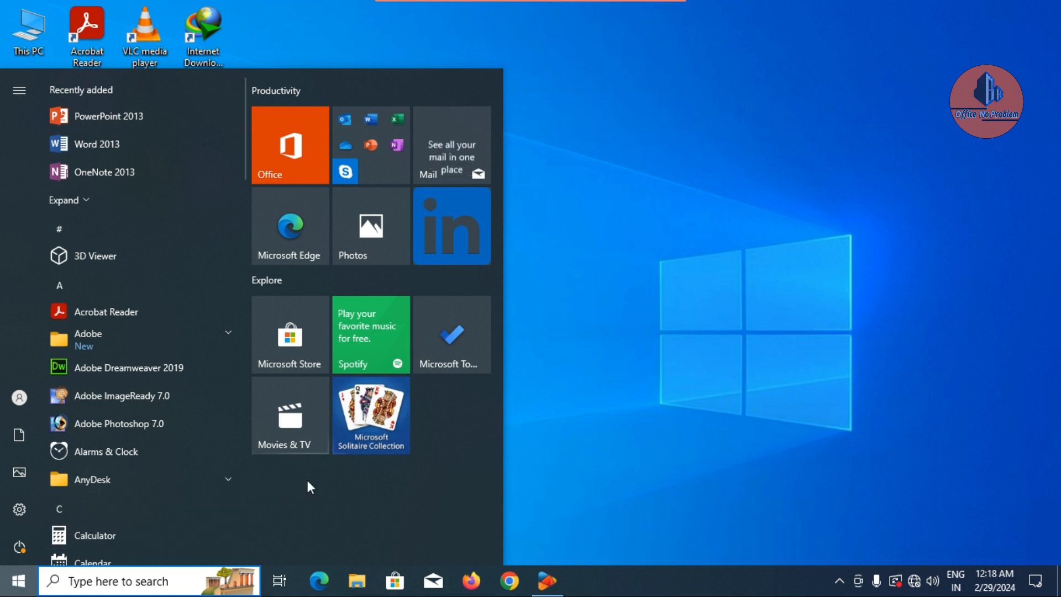
{"action": "left_click", "coordinate": [661, 250]}
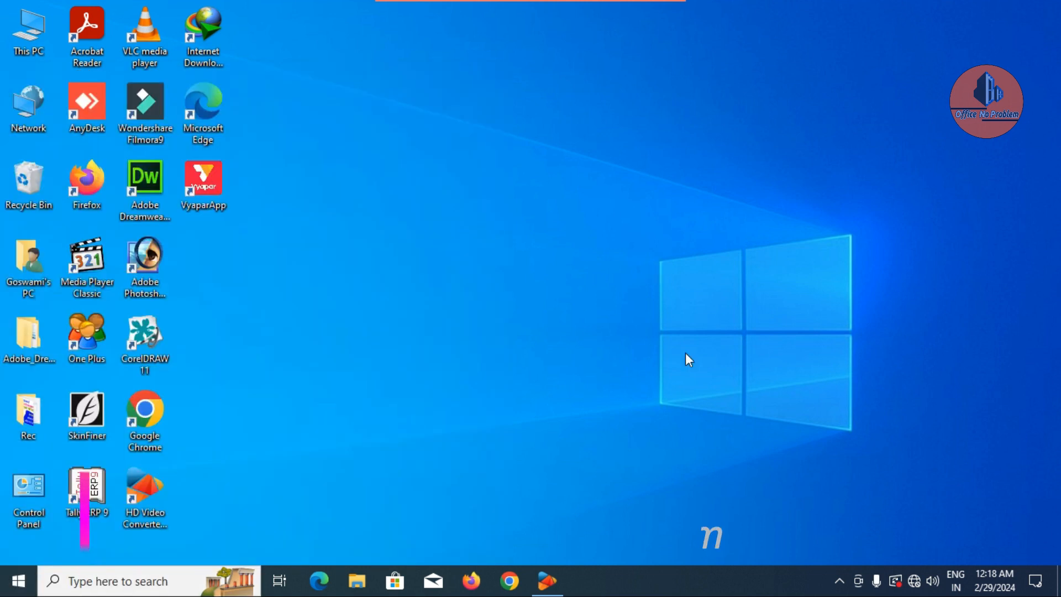
{"action": "right_click", "coordinate": [449, 85]}
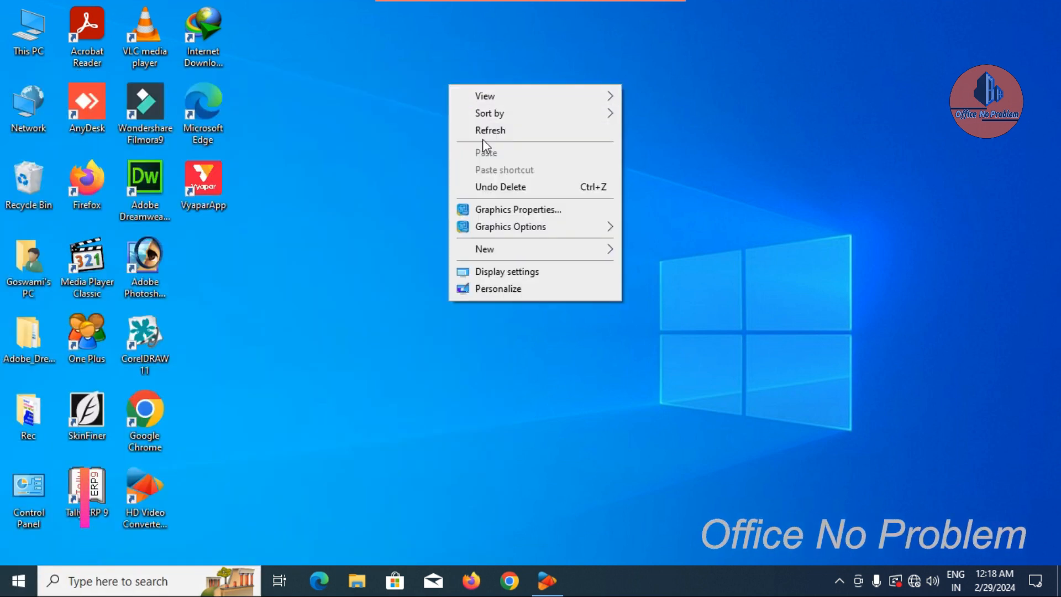
{"action": "left_click", "coordinate": [493, 132]}
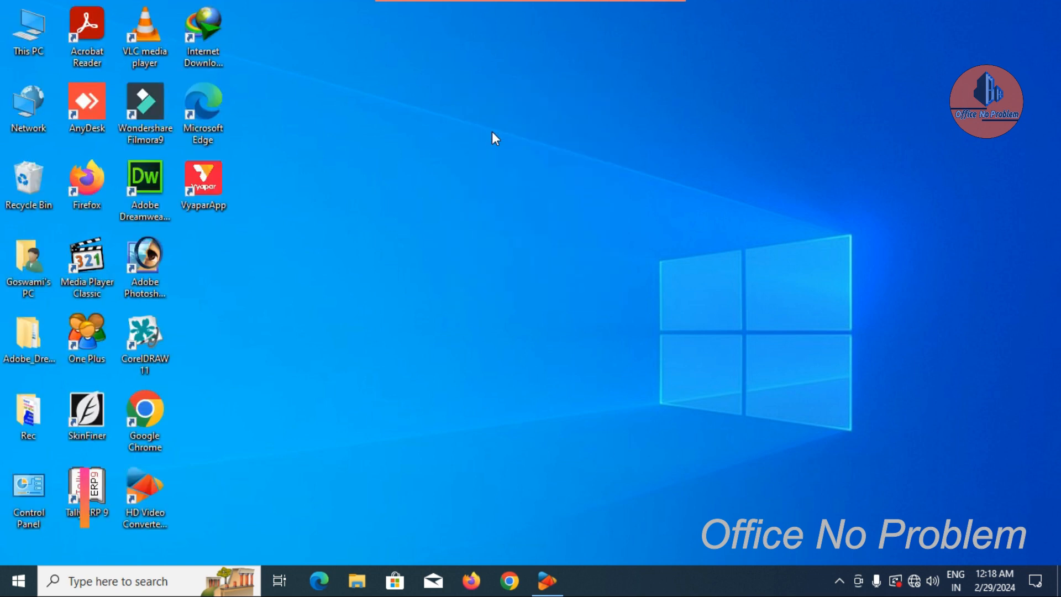
{"action": "right_click", "coordinate": [491, 131]}
{"action": "left_click", "coordinate": [533, 180]}
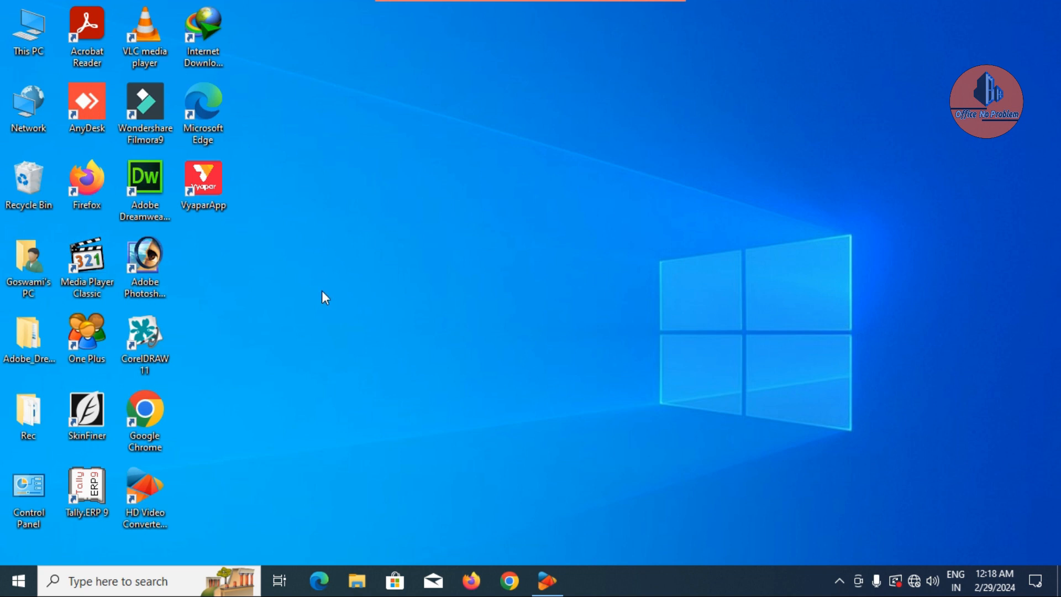
Launch Microsoft Office Word 2007 from the installed programs
{"action": "left_click", "coordinate": [23, 590]}
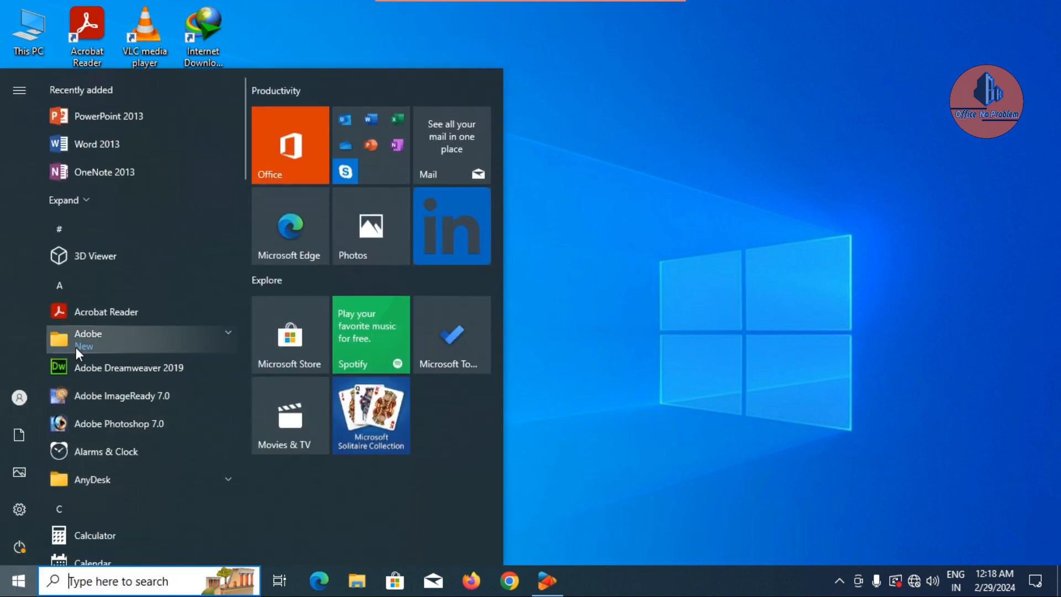
{"action": "scroll", "coordinate": [75, 347], "scroll_direction": "down", "scroll_amount": 10}
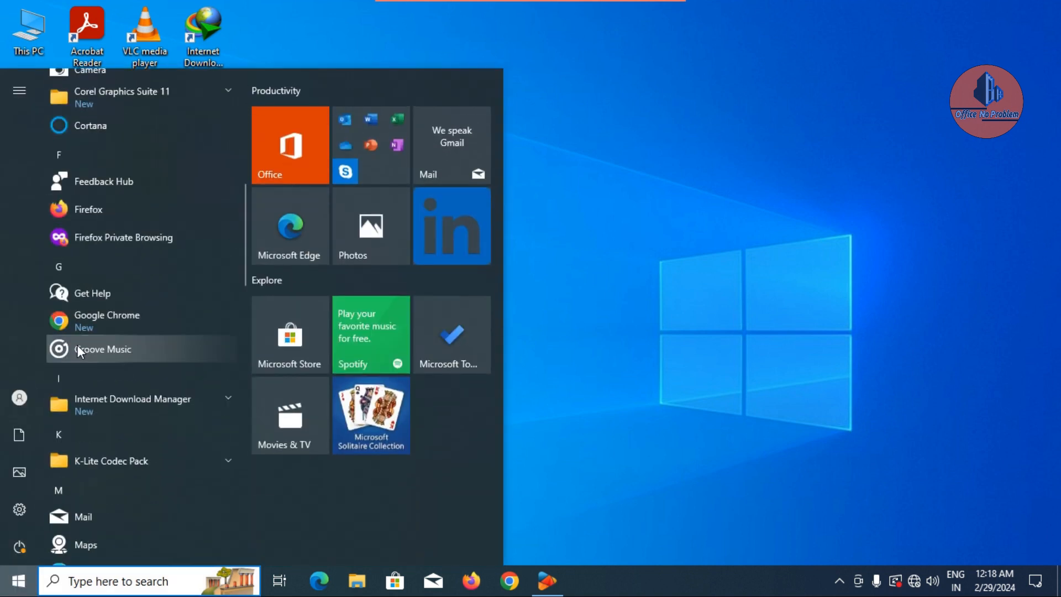
{"action": "scroll", "coordinate": [81, 342], "scroll_direction": "down", "scroll_amount": 2}
{"action": "left_click", "coordinate": [134, 377]}
{"action": "scroll", "coordinate": [135, 373], "scroll_direction": "down", "scroll_amount": 5}
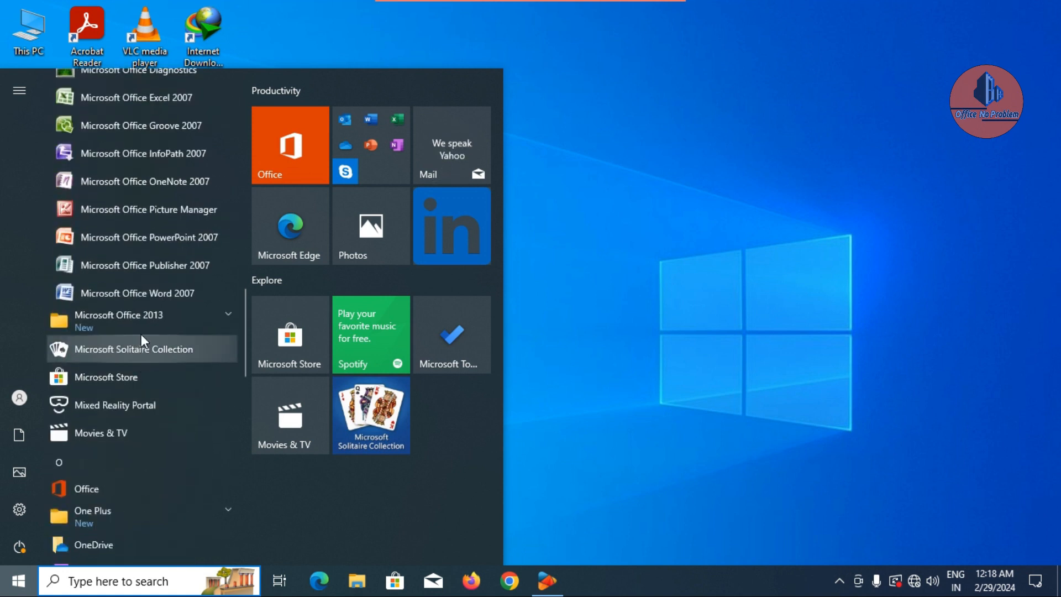
{"action": "left_click", "coordinate": [126, 296]}
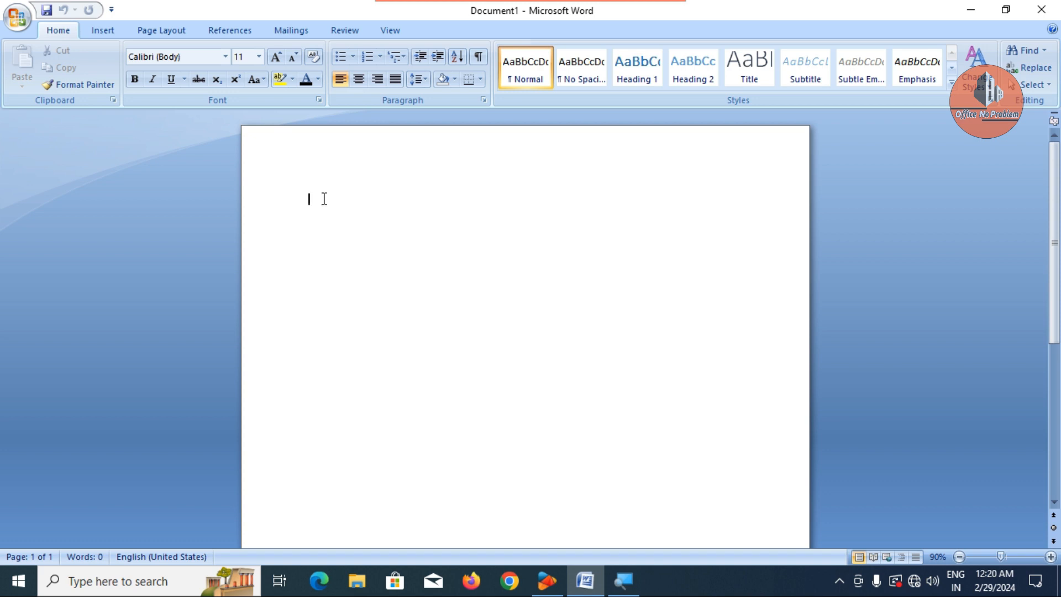
Set the font size to 16 and the page zoom to 100% in the blank document
{"action": "left_click", "coordinate": [277, 57]}
{"action": "left_click", "coordinate": [278, 57]}
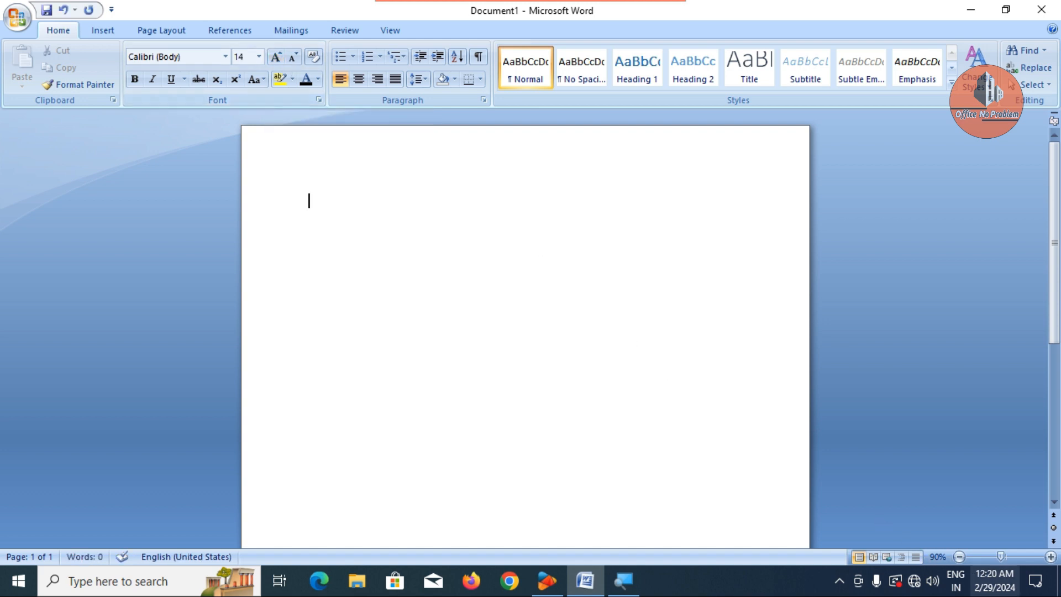
{"action": "left_click", "coordinate": [1049, 558]}
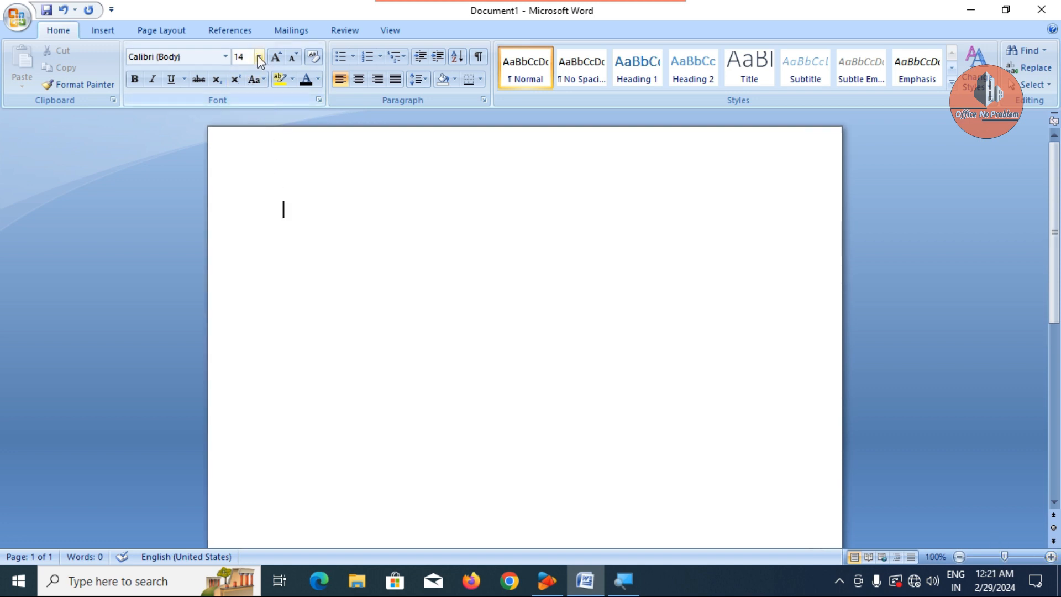
{"action": "left_click", "coordinate": [276, 57]}
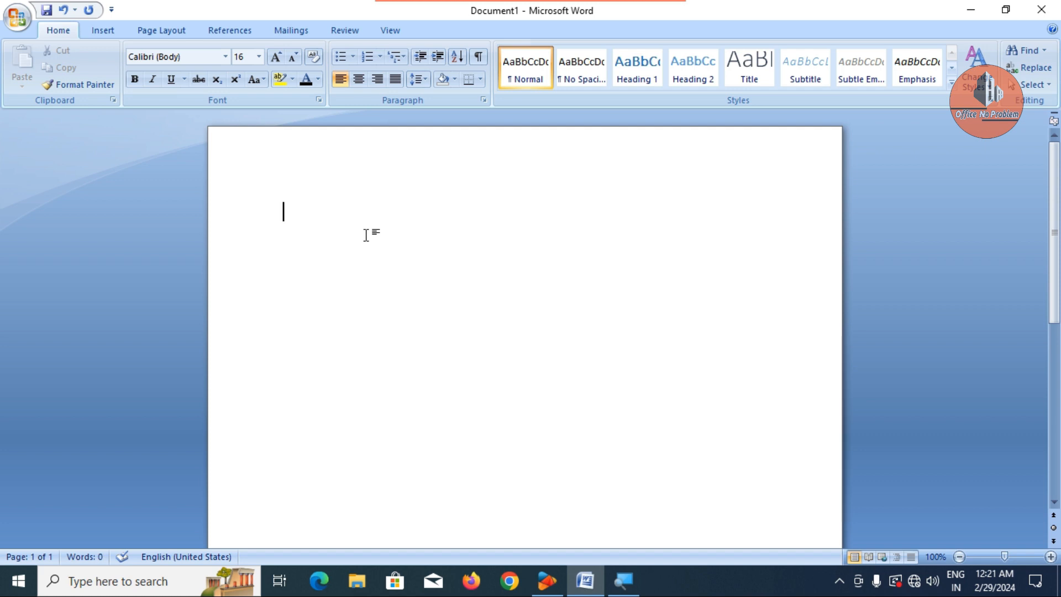
Enter "Hello" on the first line of the document and copy the word
{"action": "type", "text": "Hello"}
{"action": "key", "text": "Return"}
{"action": "left_click_drag", "start_coordinate": [284, 211], "coordinate": [318, 220]}
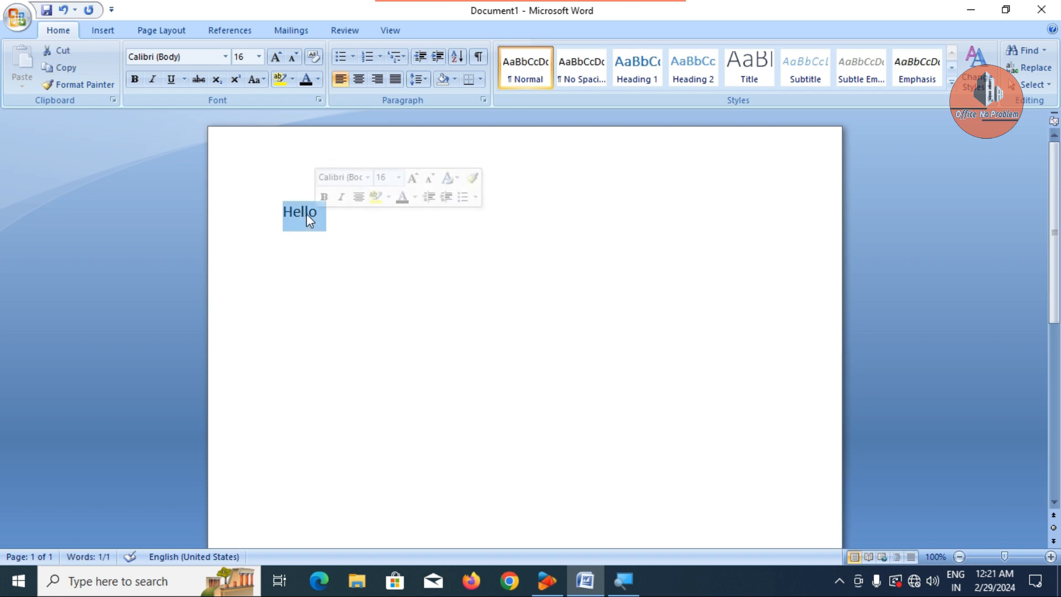
{"action": "right_click", "coordinate": [304, 212]}
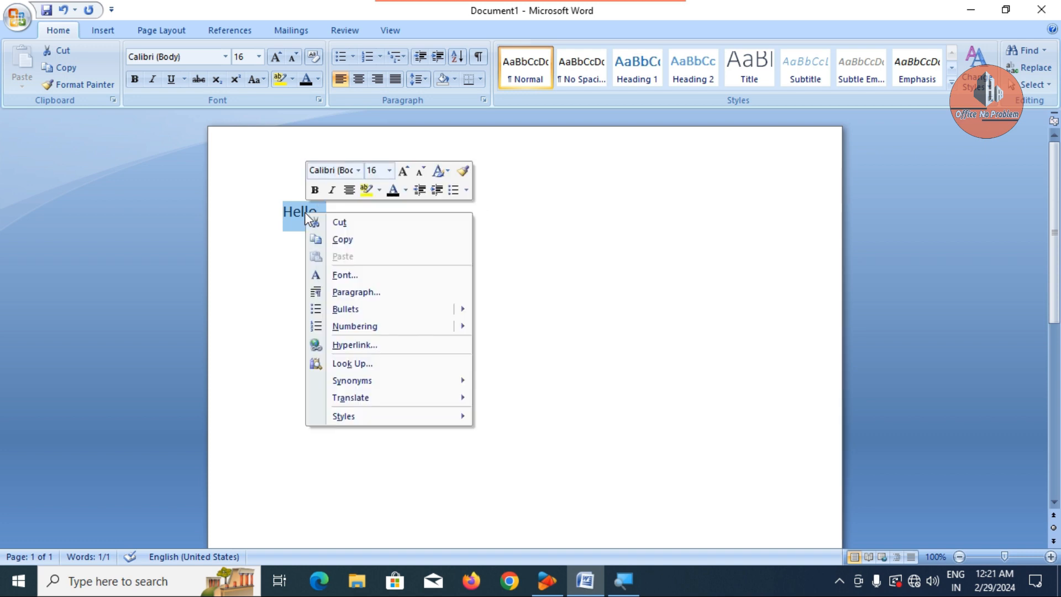
{"action": "left_click", "coordinate": [335, 239]}
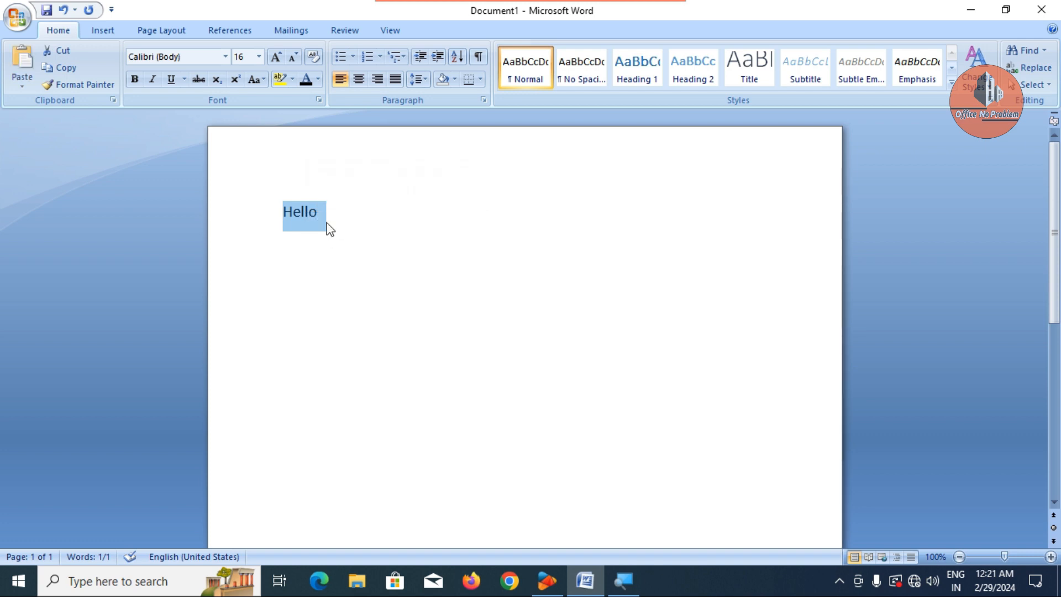
Paste the copied "Hello" three times on new lines below the original
{"action": "left_click", "coordinate": [328, 216]}
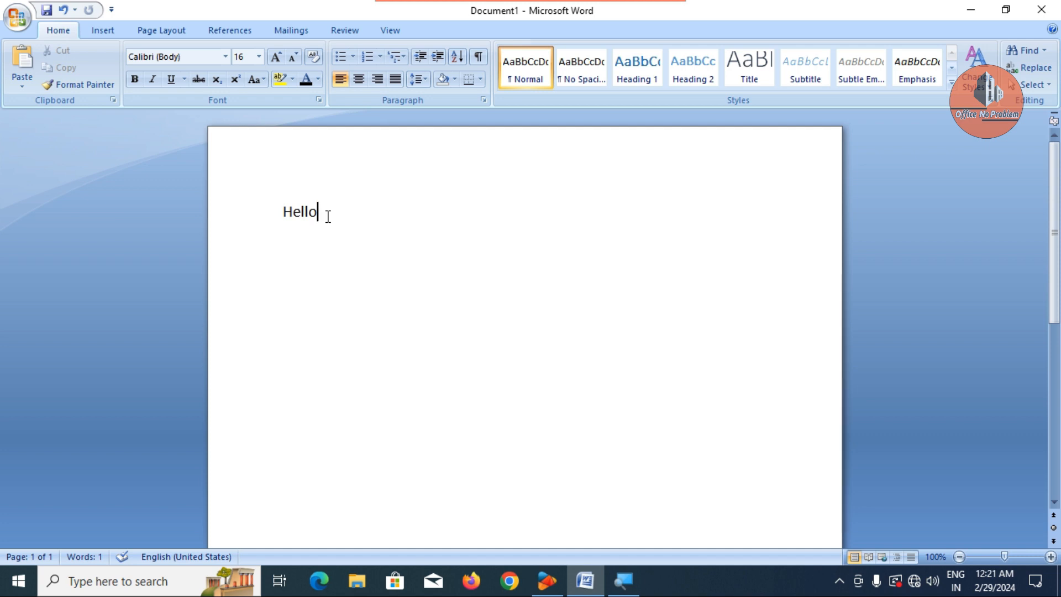
{"action": "key", "text": "Return"}
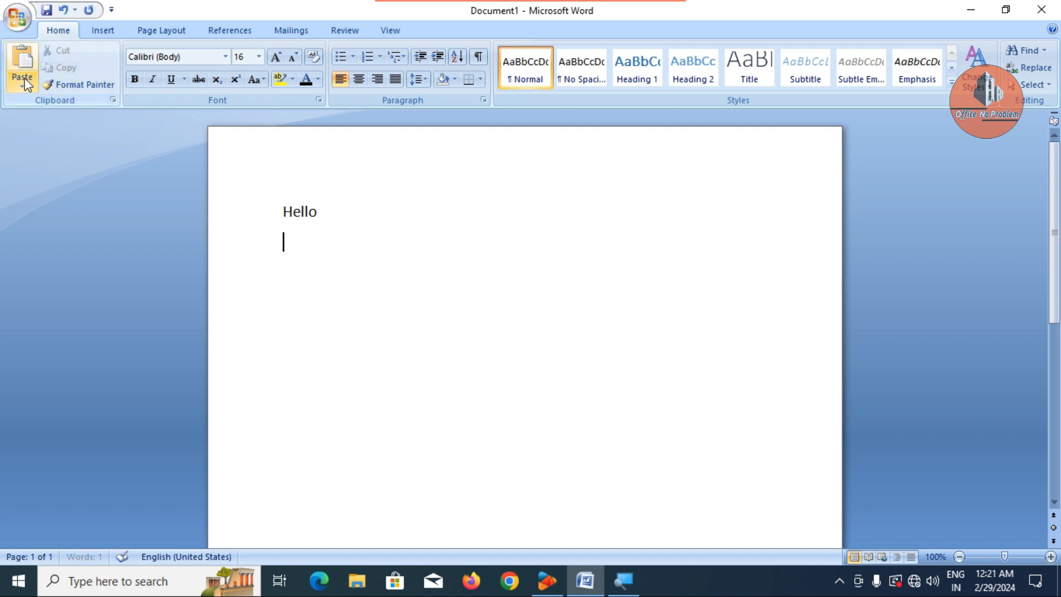
{"action": "left_click", "coordinate": [24, 62]}
{"action": "left_click", "coordinate": [25, 62]}
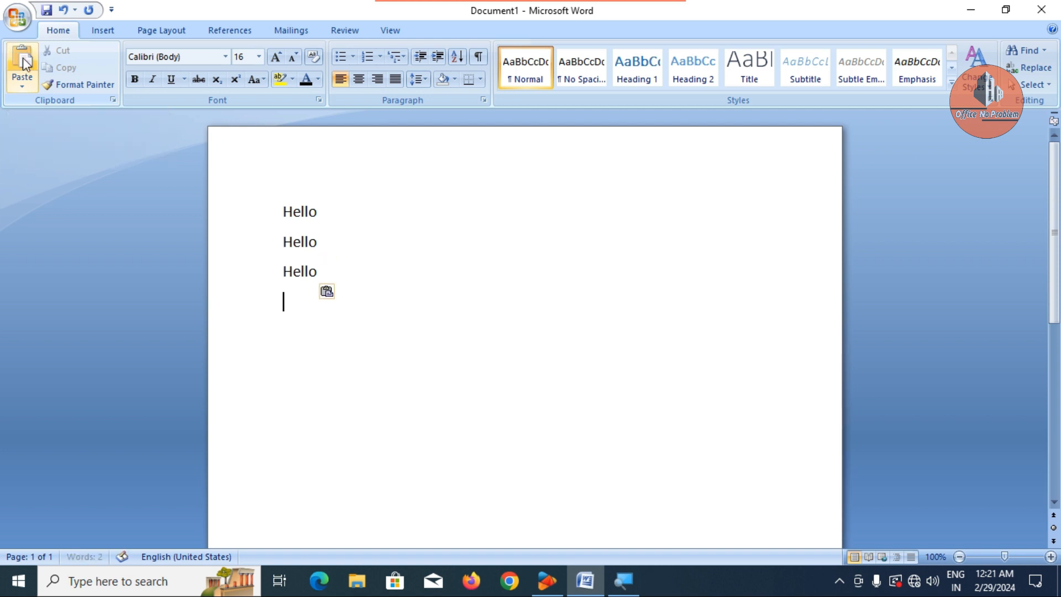
{"action": "left_click", "coordinate": [24, 62]}
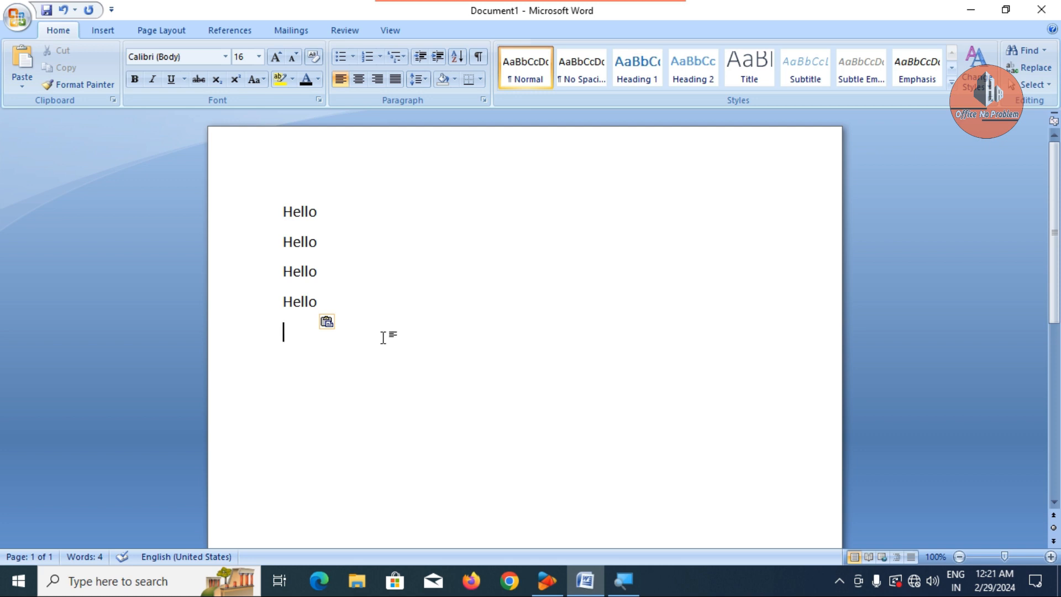
Enter "World" on the line below the last "Hello" and copy the word
{"action": "type", "text": "World"}
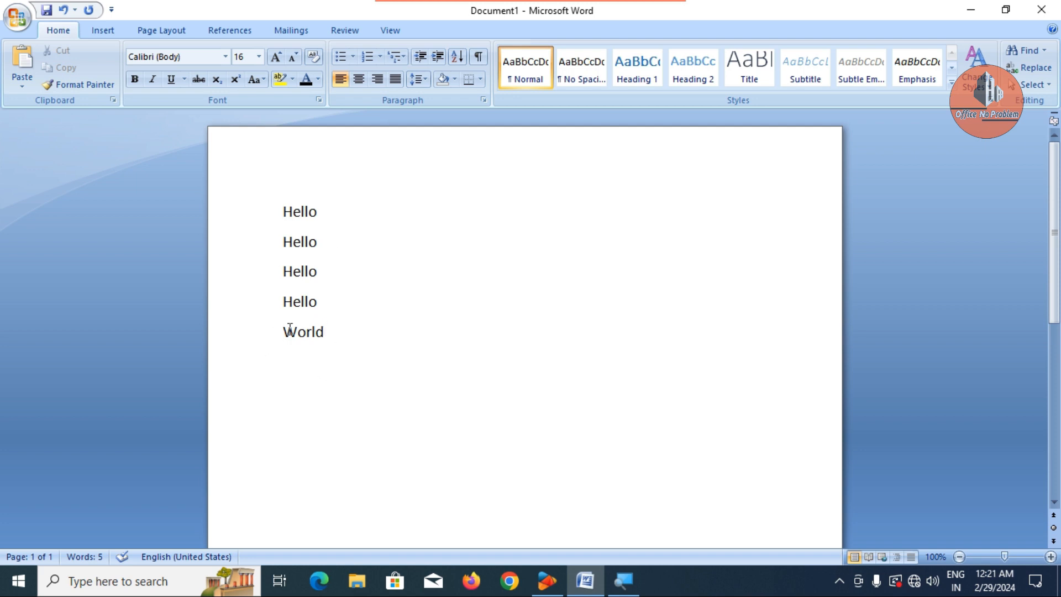
{"action": "left_click_drag", "start_coordinate": [284, 331], "coordinate": [334, 354]}
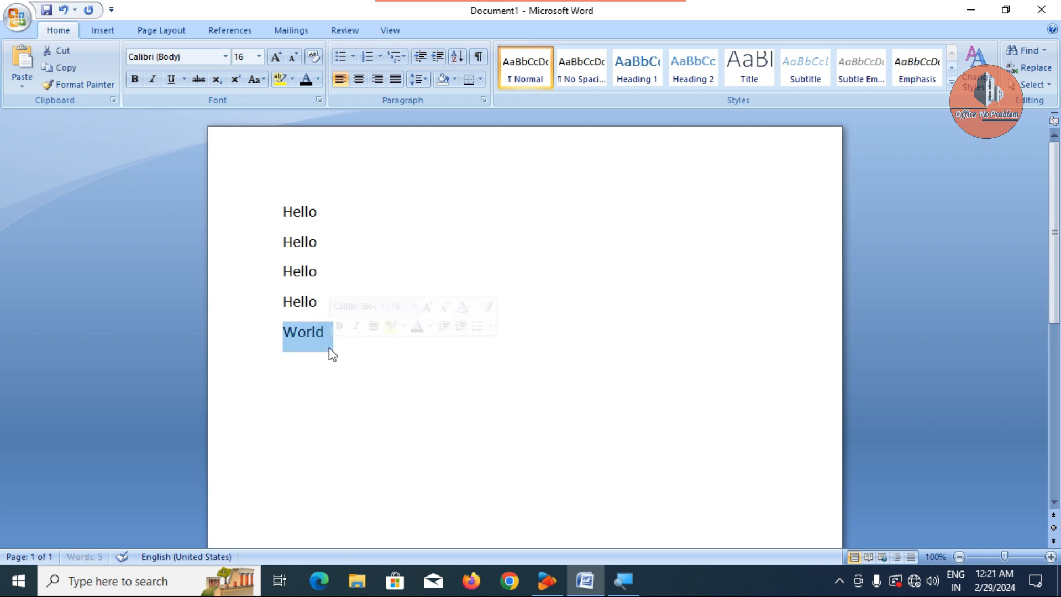
{"action": "right_click", "coordinate": [311, 332]}
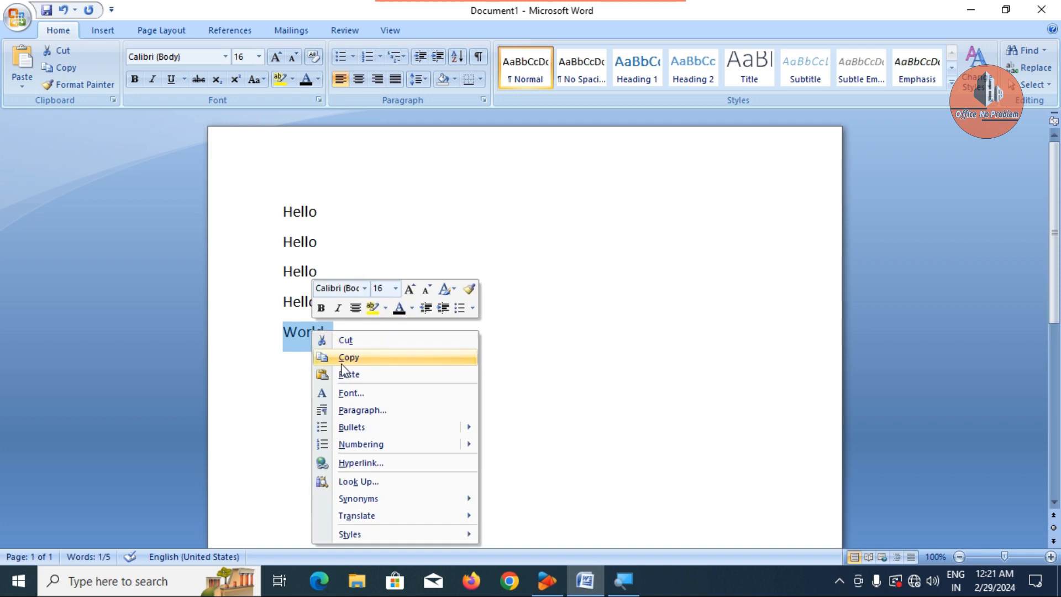
{"action": "left_click", "coordinate": [343, 359]}
Paste the copied "World" four times on new lines below the original
{"action": "left_click", "coordinate": [336, 332]}
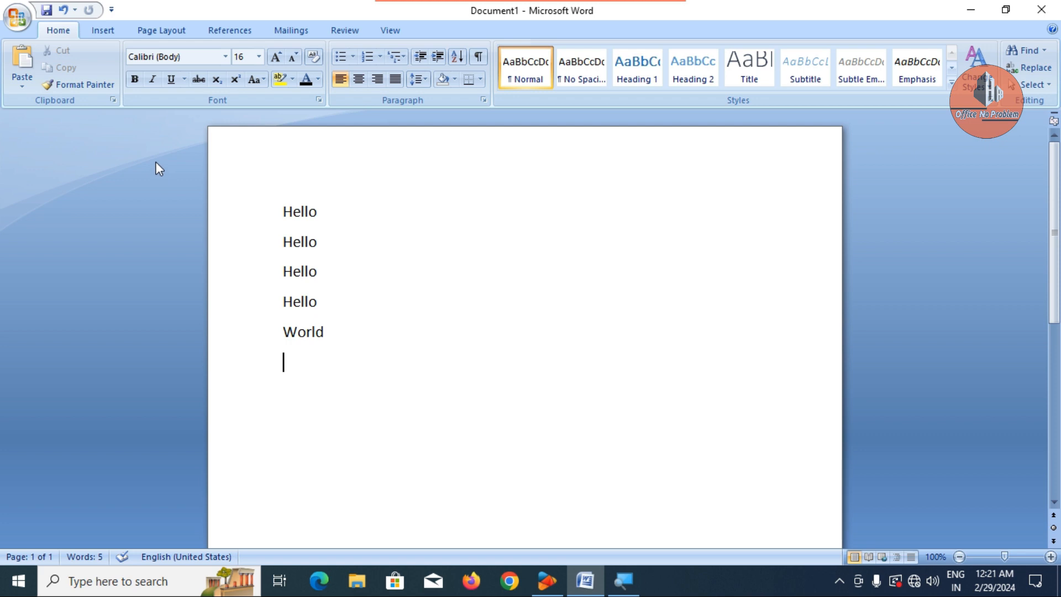
{"action": "key", "text": "Return"}
{"action": "left_click", "coordinate": [26, 65]}
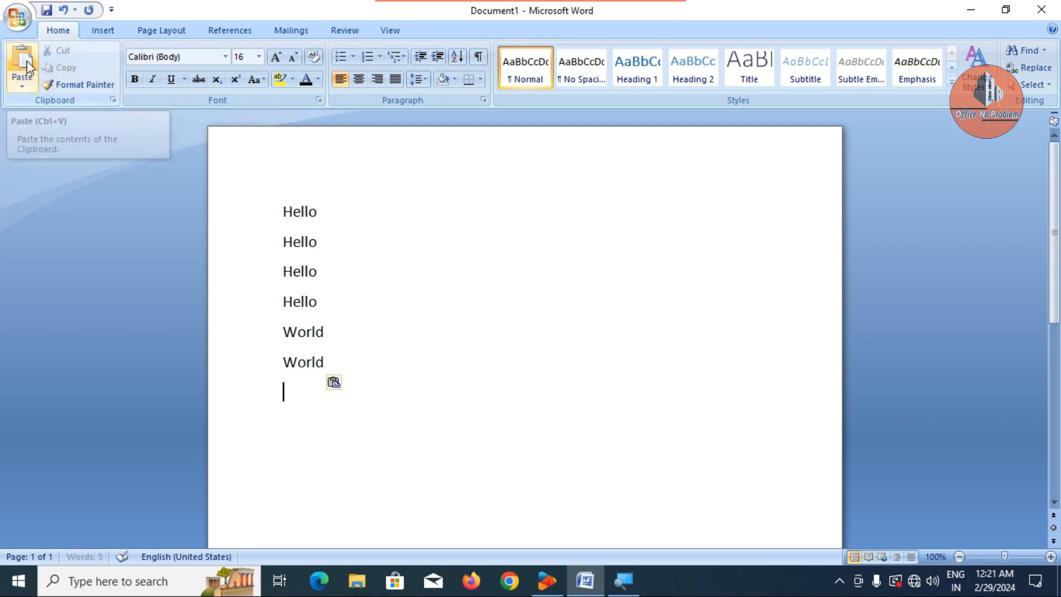
{"action": "left_click", "coordinate": [26, 66]}
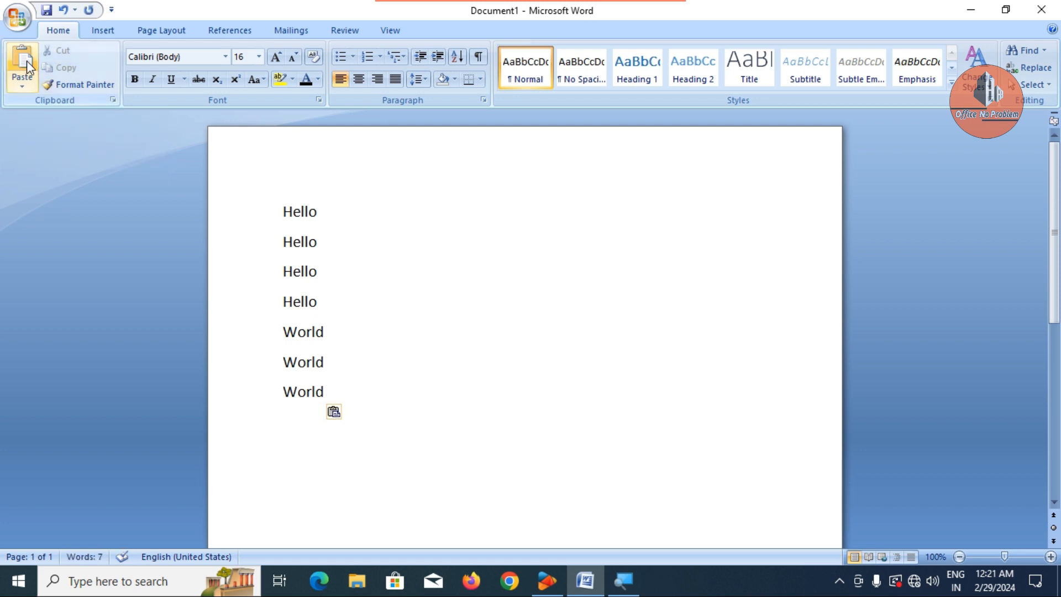
{"action": "left_click", "coordinate": [27, 65]}
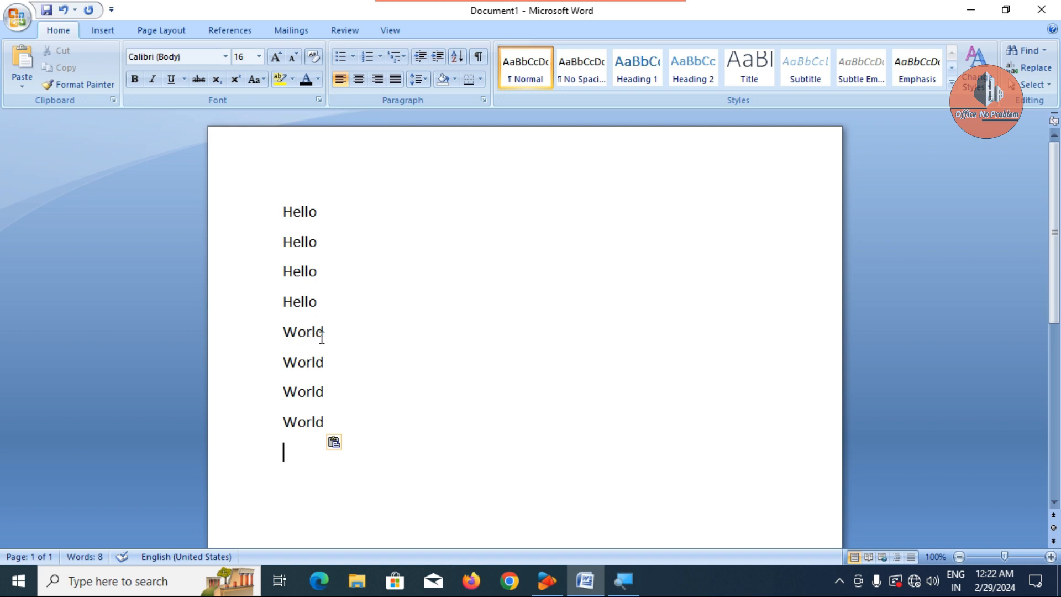
{"action": "left_click", "coordinate": [22, 67]}
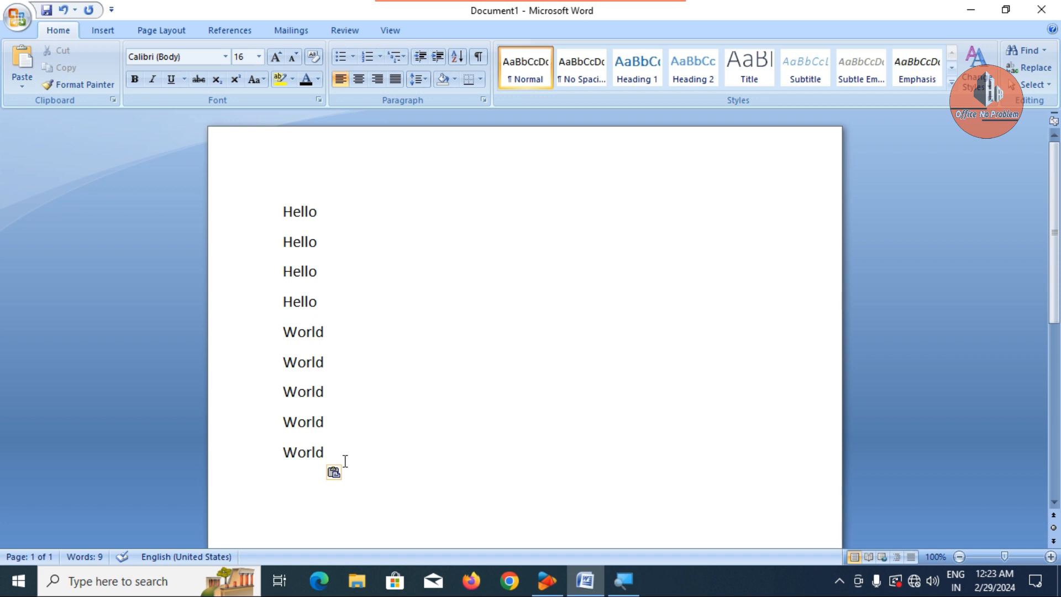
Display the Clipboard pane with its collected items and paste "World" twice more at the end
{"action": "left_click", "coordinate": [113, 99]}
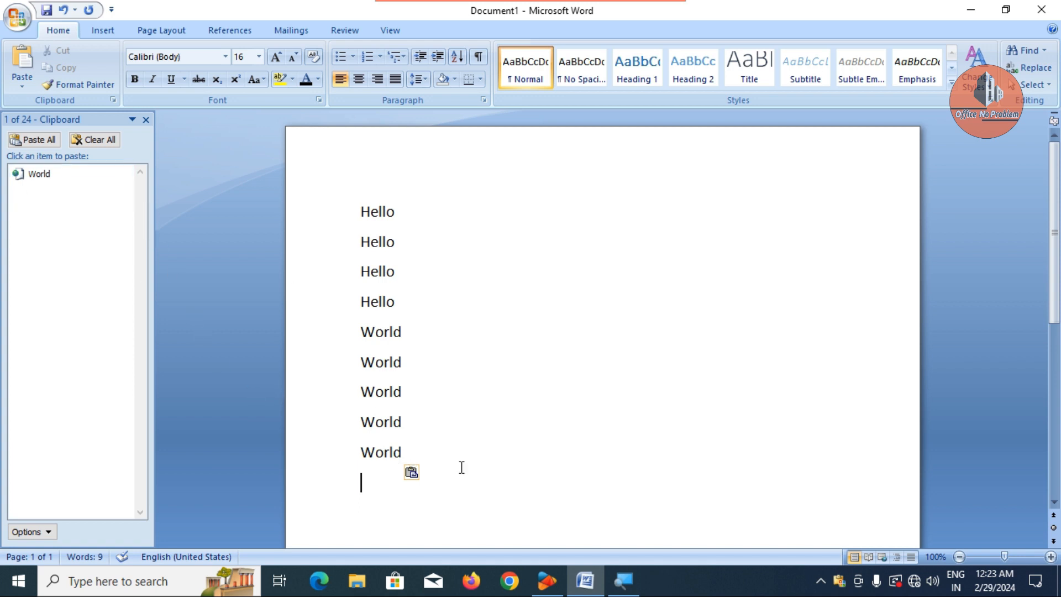
{"action": "left_click", "coordinate": [30, 55]}
{"action": "left_click", "coordinate": [31, 56]}
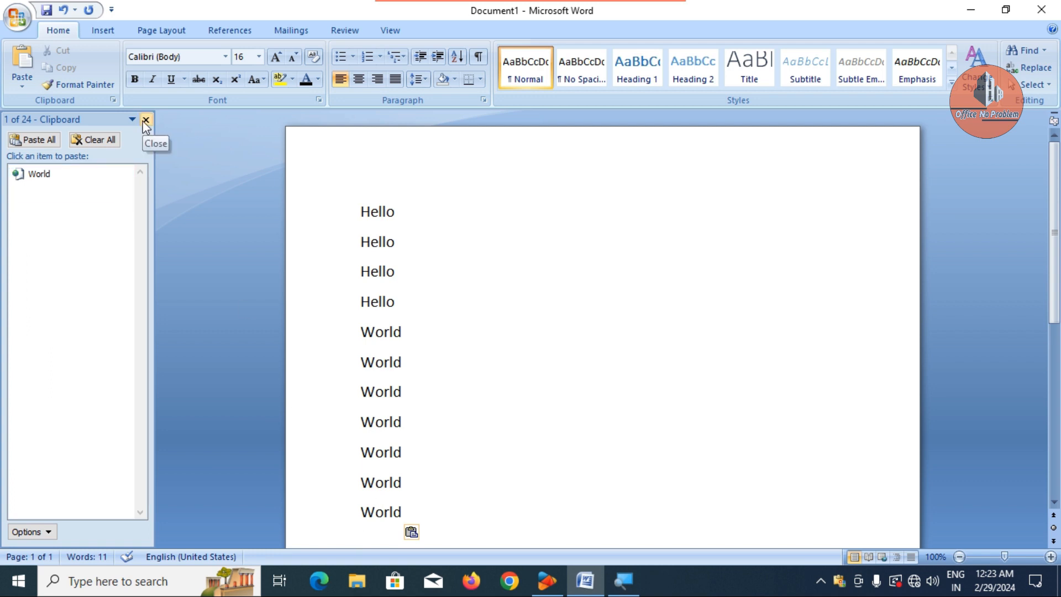
Clear all collected Clipboard items, close the pane and delete all the "Hello" and "World" lines
{"action": "left_click", "coordinate": [102, 141]}
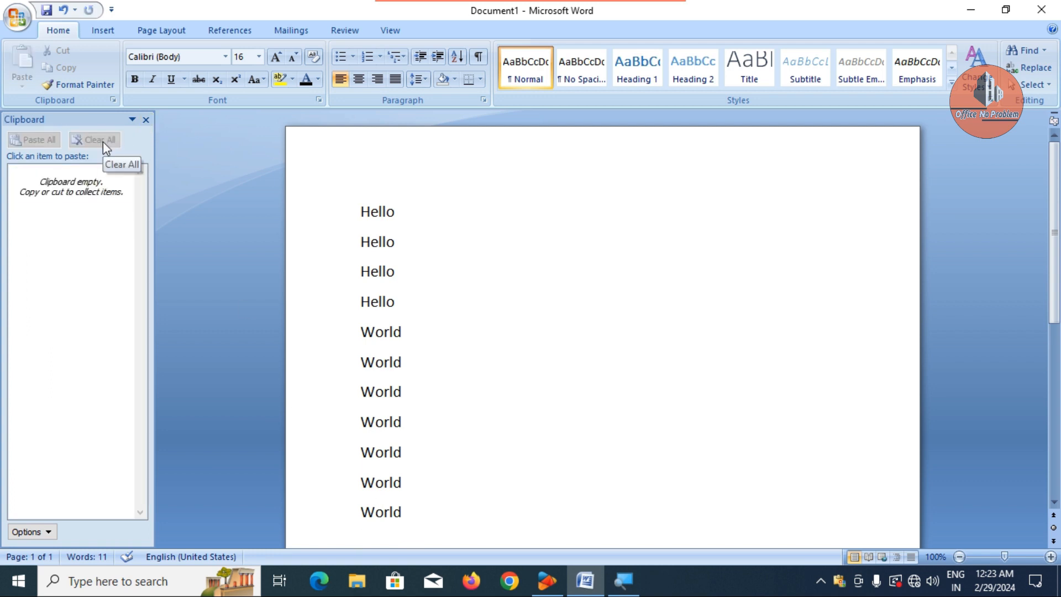
{"action": "left_click", "coordinate": [145, 120]}
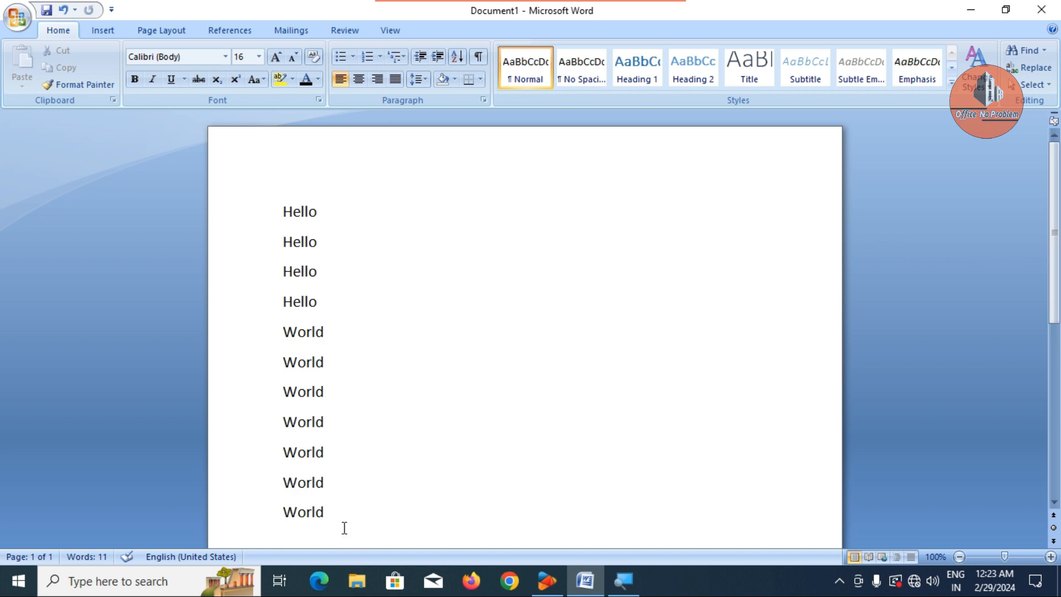
{"action": "left_click_drag", "start_coordinate": [334, 519], "coordinate": [248, 230]}
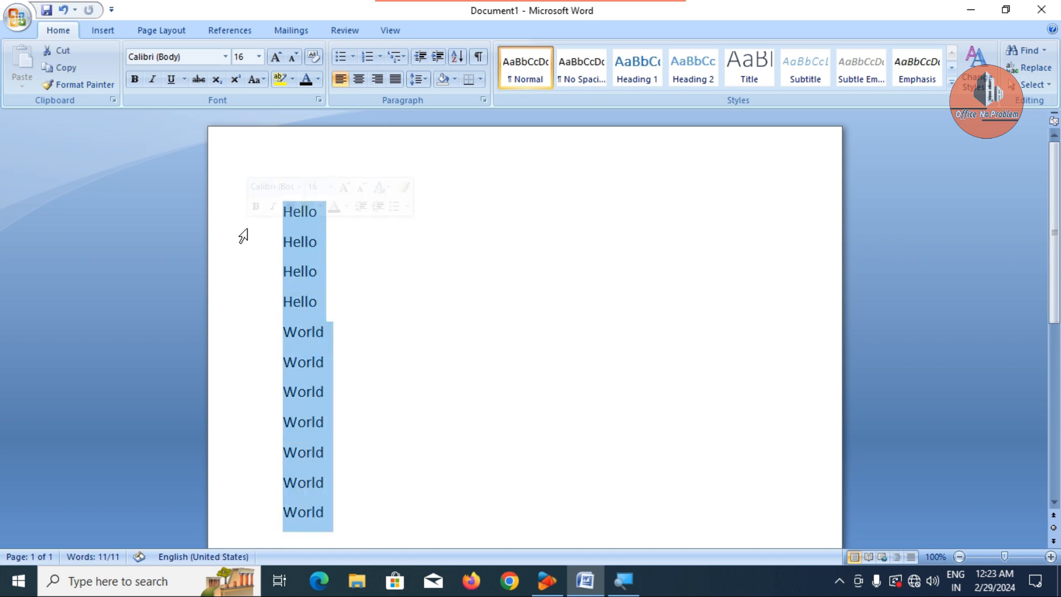
{"action": "key", "text": "Delete"}
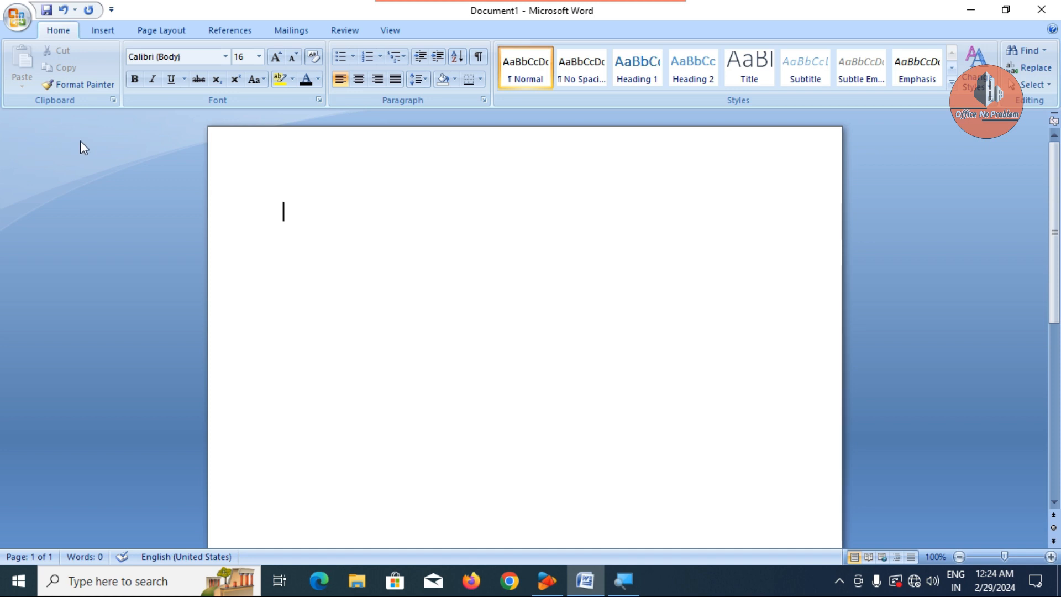
Display the Clipboard pane, enter "Computer" on the first line of the document and copy the word
{"action": "left_click", "coordinate": [112, 100]}
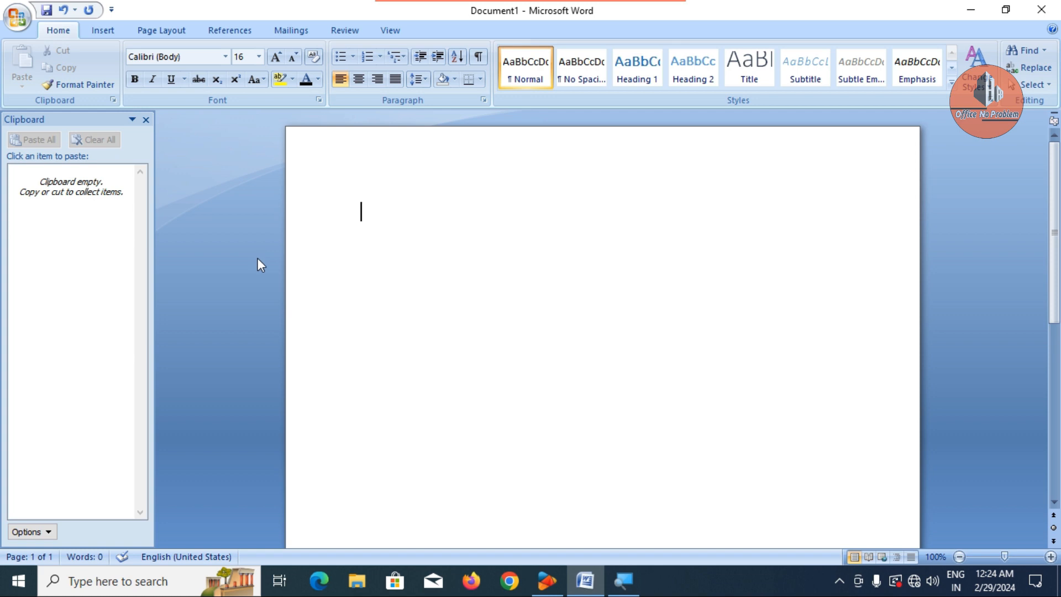
{"action": "type", "text": "Computer"}
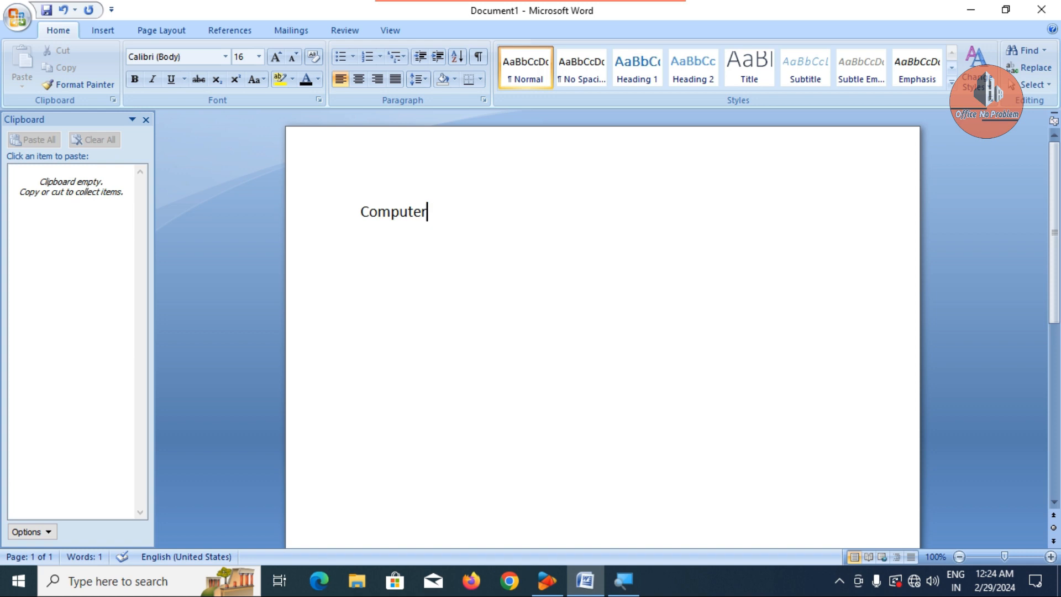
{"action": "key", "text": "Return"}
{"action": "left_click_drag", "start_coordinate": [361, 213], "coordinate": [426, 226]}
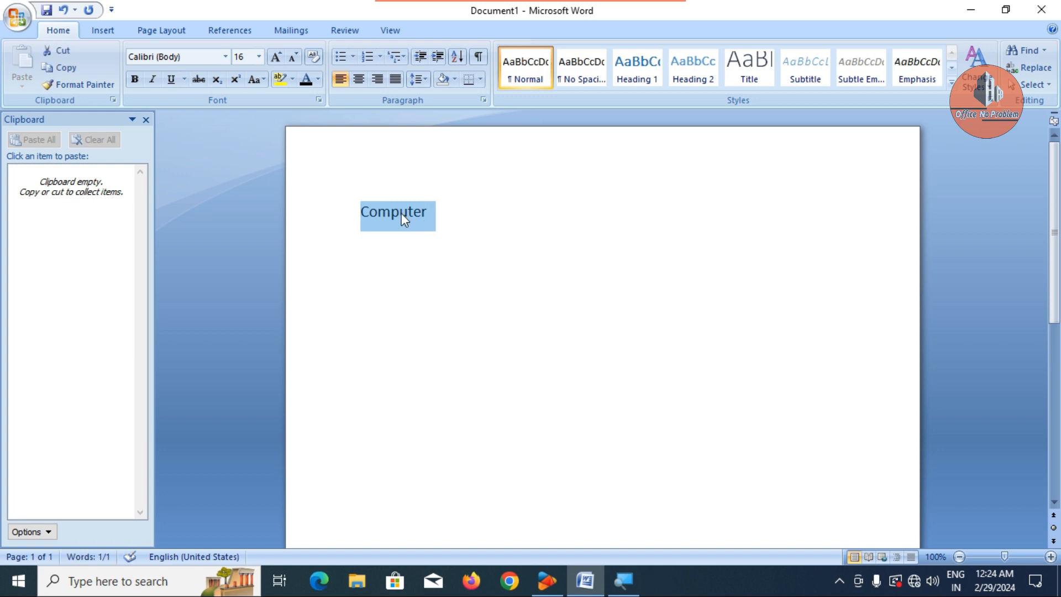
{"action": "right_click", "coordinate": [402, 215]}
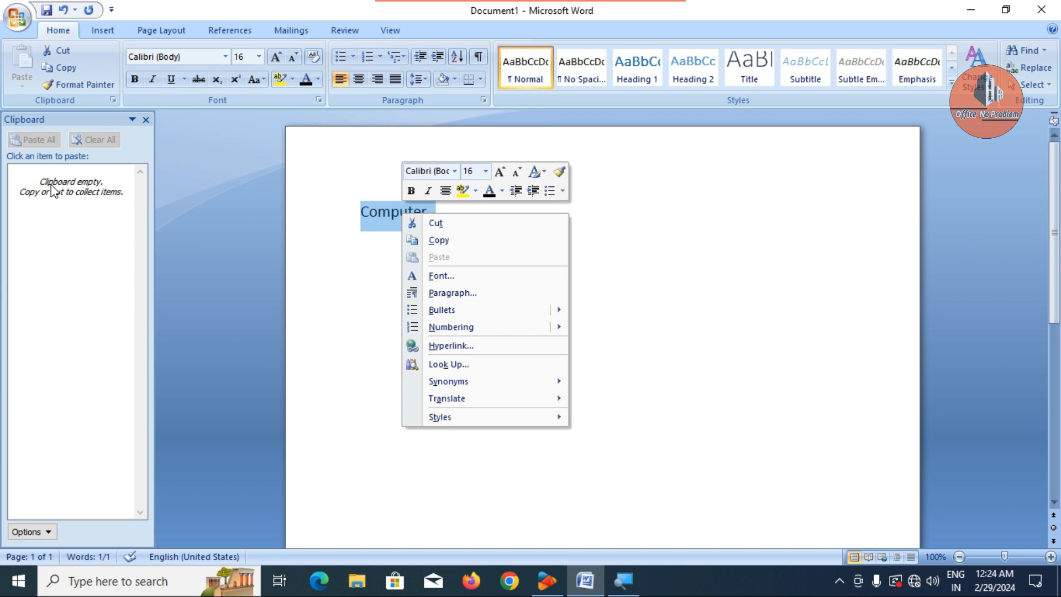
{"action": "left_click", "coordinate": [440, 241]}
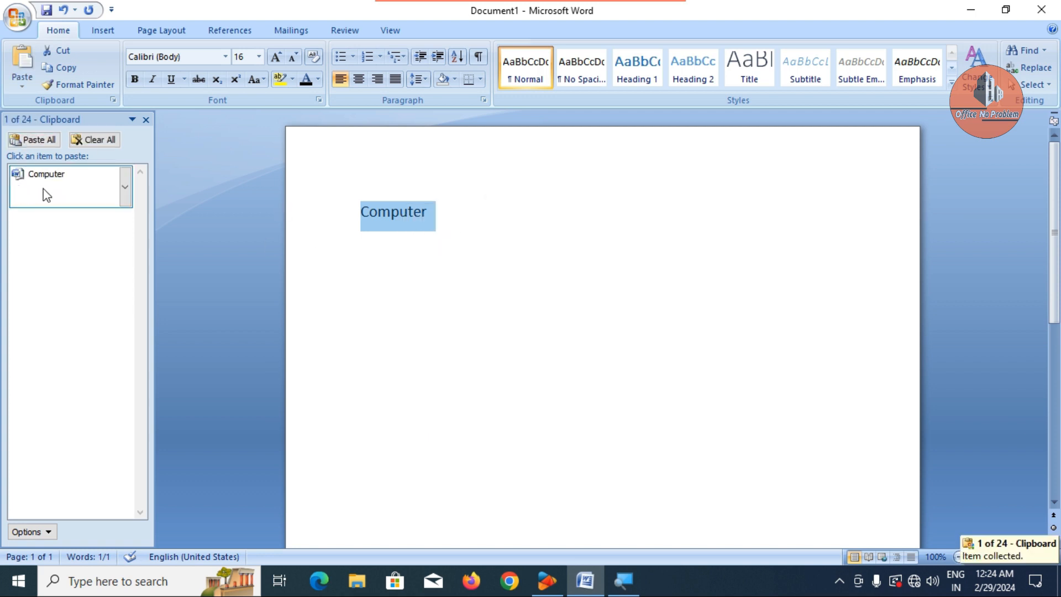
Paste the copied "Computer" twice on new lines below the original
{"action": "left_click", "coordinate": [454, 220]}
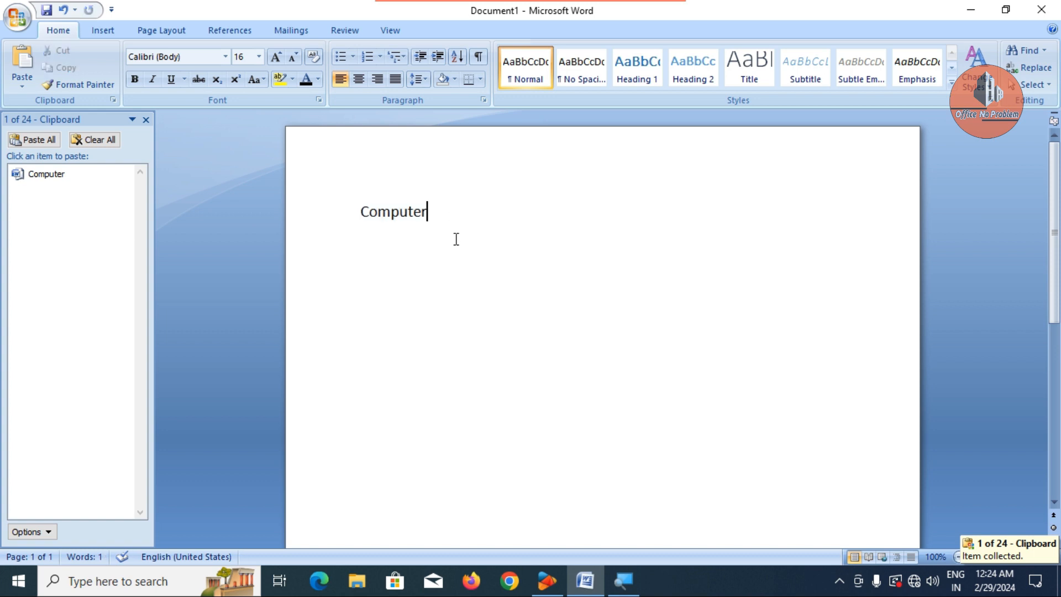
{"action": "key", "text": "Return"}
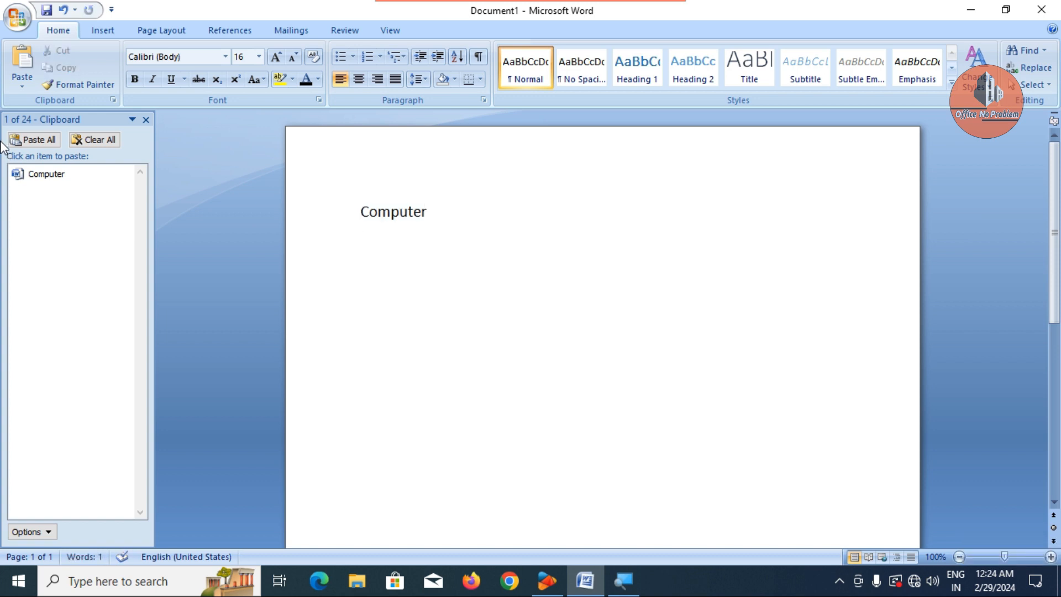
{"action": "left_click", "coordinate": [20, 83]}
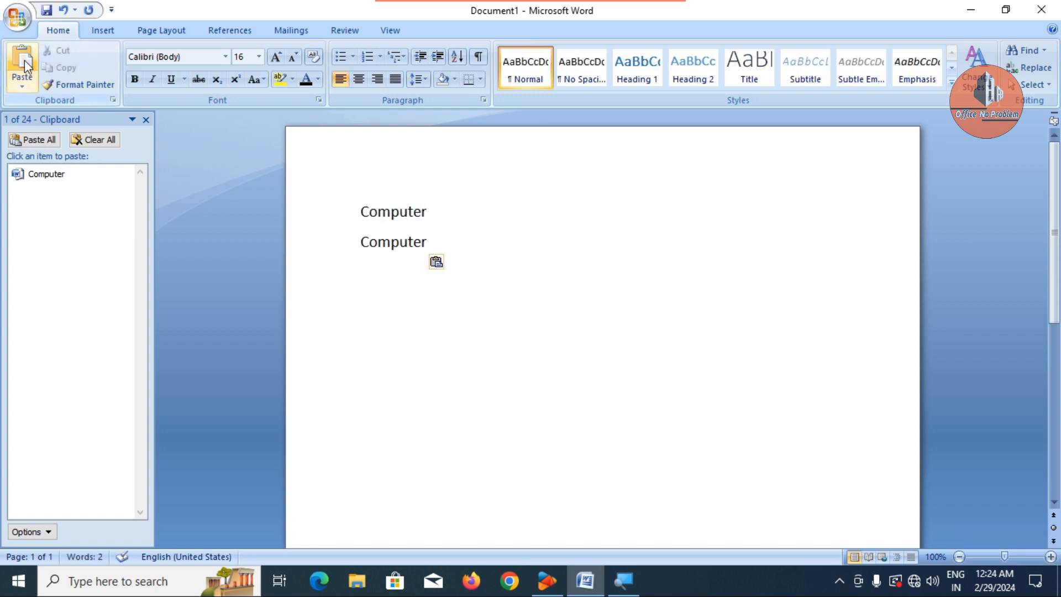
{"action": "left_click", "coordinate": [25, 69]}
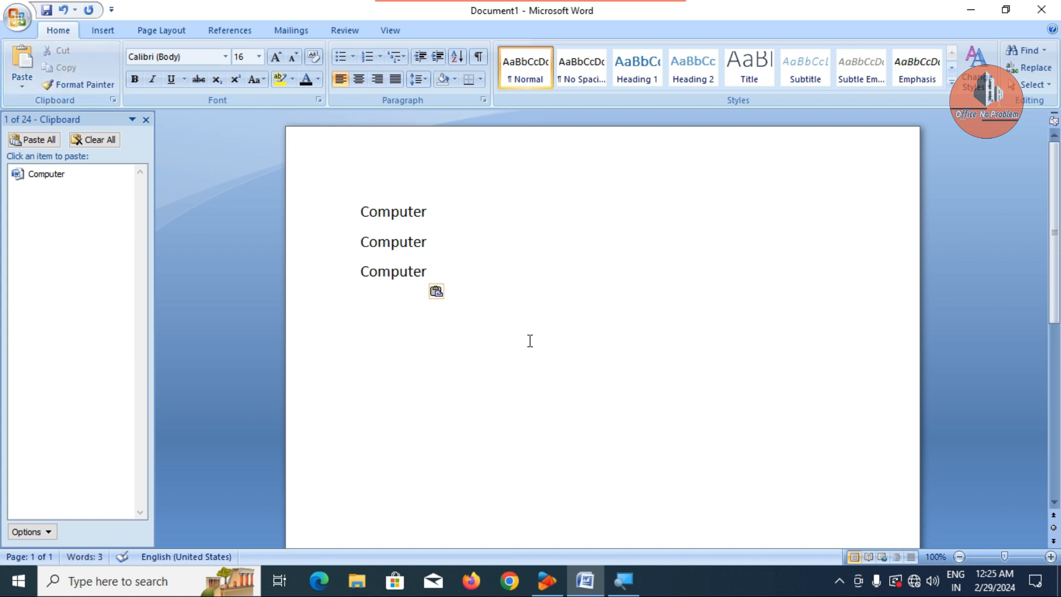
Enter "Internet" on the line below the last "Computer" and copy the word
{"action": "type", "text": "Int"}
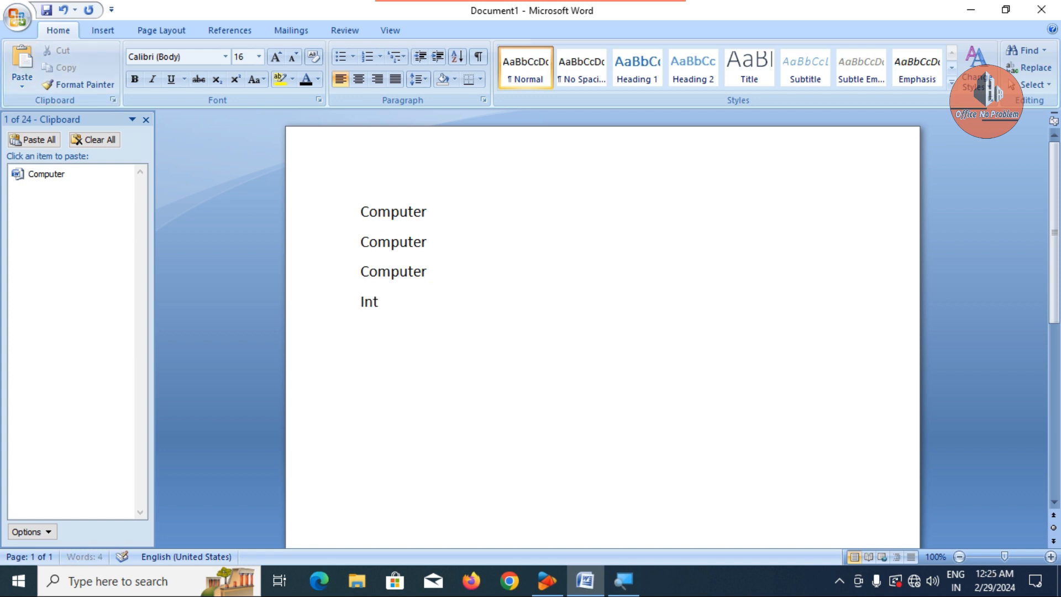
{"action": "type", "text": "ernet"}
{"action": "left_click_drag", "start_coordinate": [361, 301], "coordinate": [407, 314]}
{"action": "right_click", "coordinate": [400, 307]}
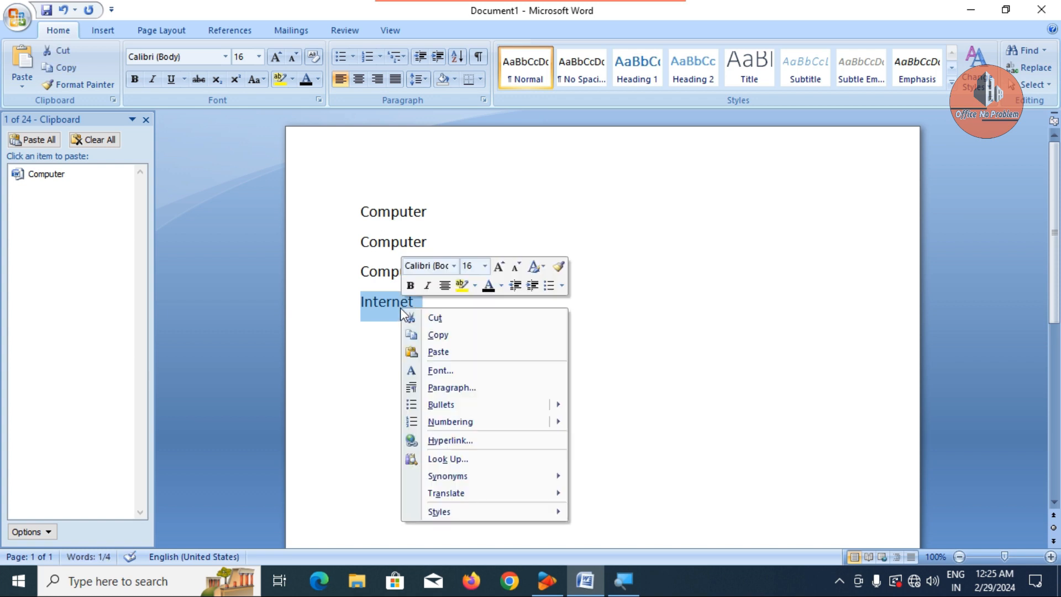
{"action": "left_click", "coordinate": [439, 336]}
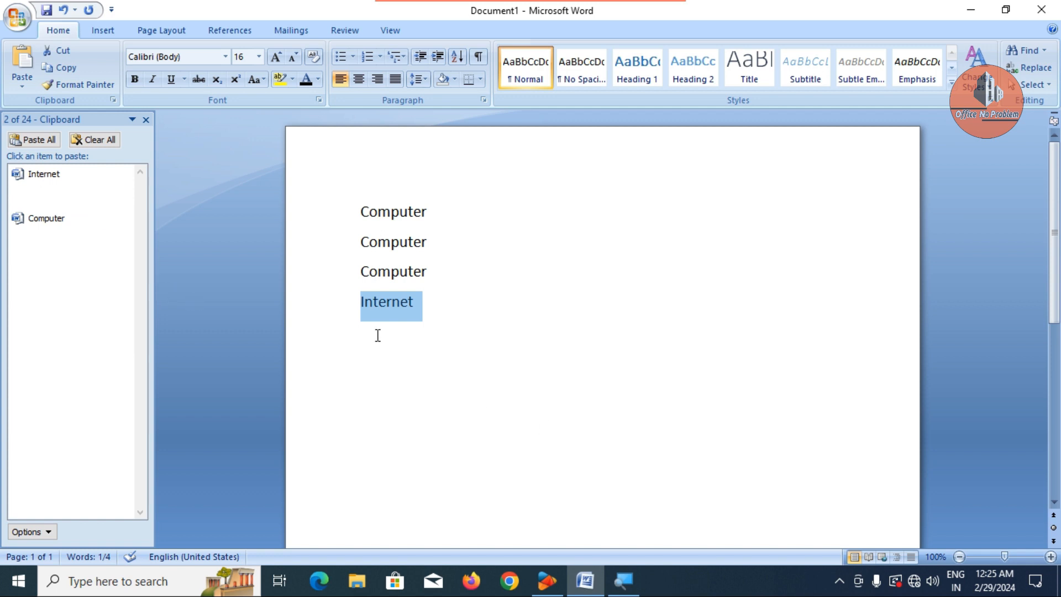
Paste the copied "Internet" three times, starting directly after the original word
{"action": "left_click", "coordinate": [427, 308]}
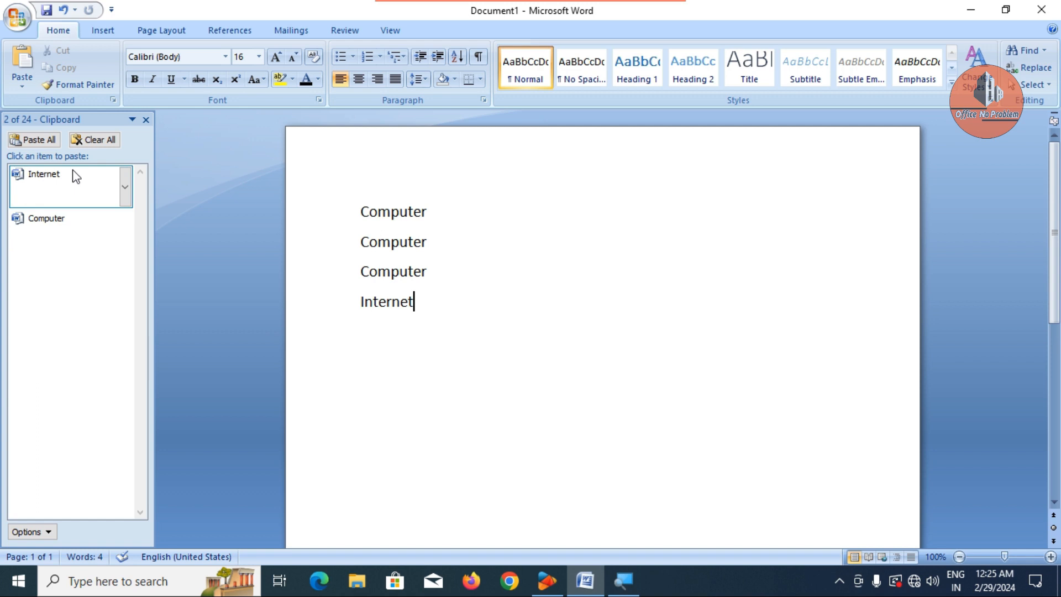
{"action": "left_click", "coordinate": [32, 67]}
{"action": "left_click", "coordinate": [32, 66]}
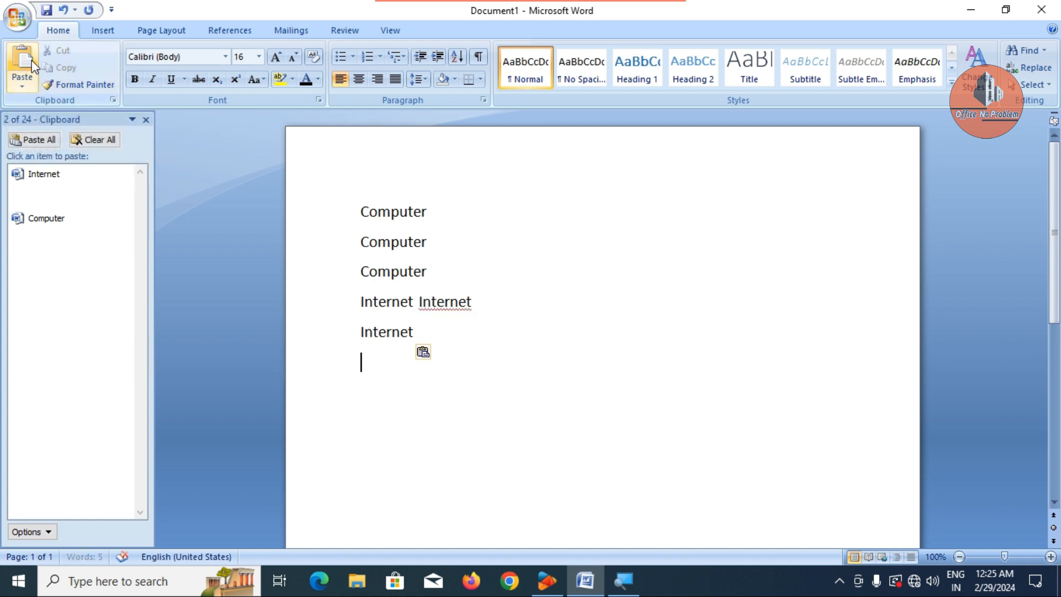
{"action": "left_click", "coordinate": [32, 66]}
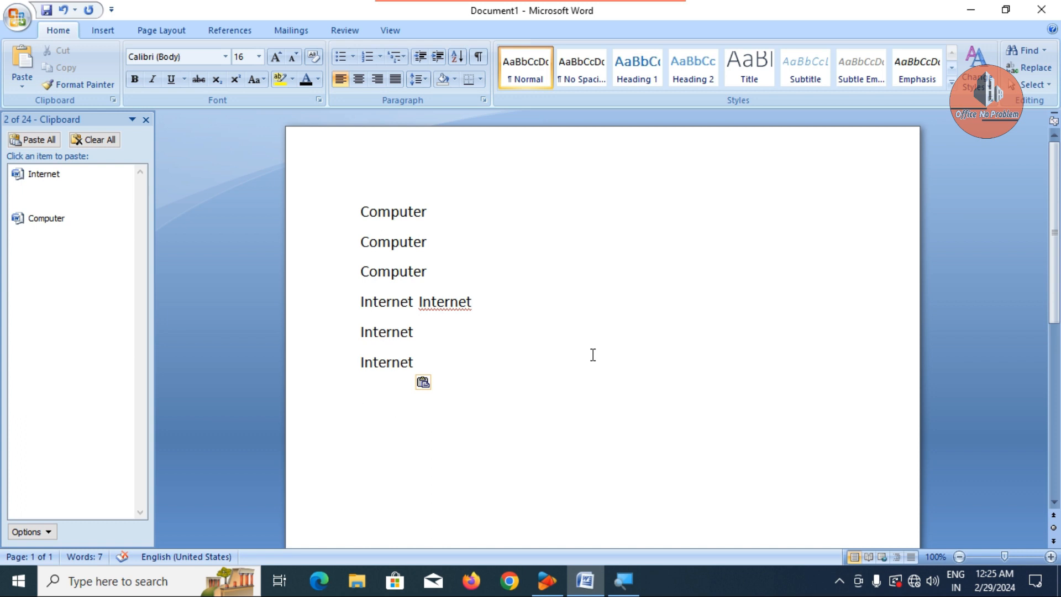
Enter "Keyboard" on the line below the last "Internet" and copy the word
{"action": "type", "text": "Keyy"}
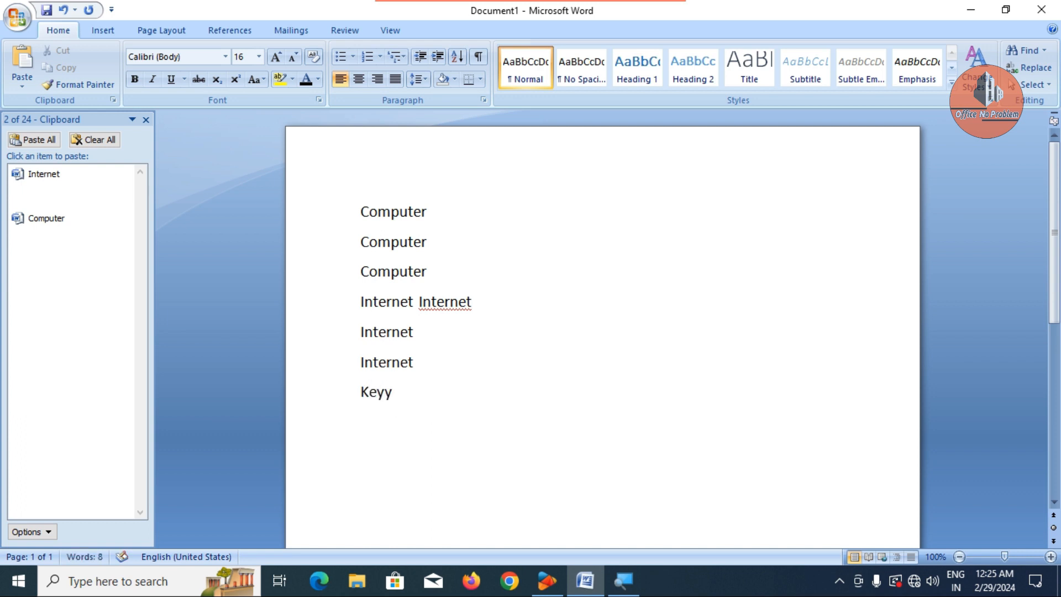
{"action": "key", "text": "BackSpace"}
{"action": "type", "text": "board"}
{"action": "left_click_drag", "start_coordinate": [361, 393], "coordinate": [433, 407]}
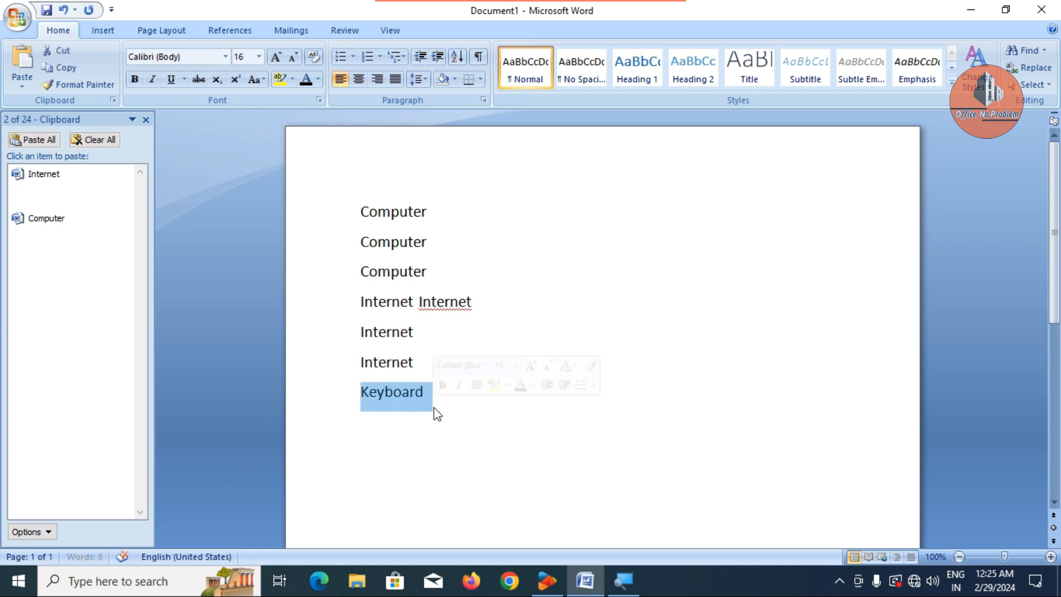
{"action": "right_click", "coordinate": [389, 395]}
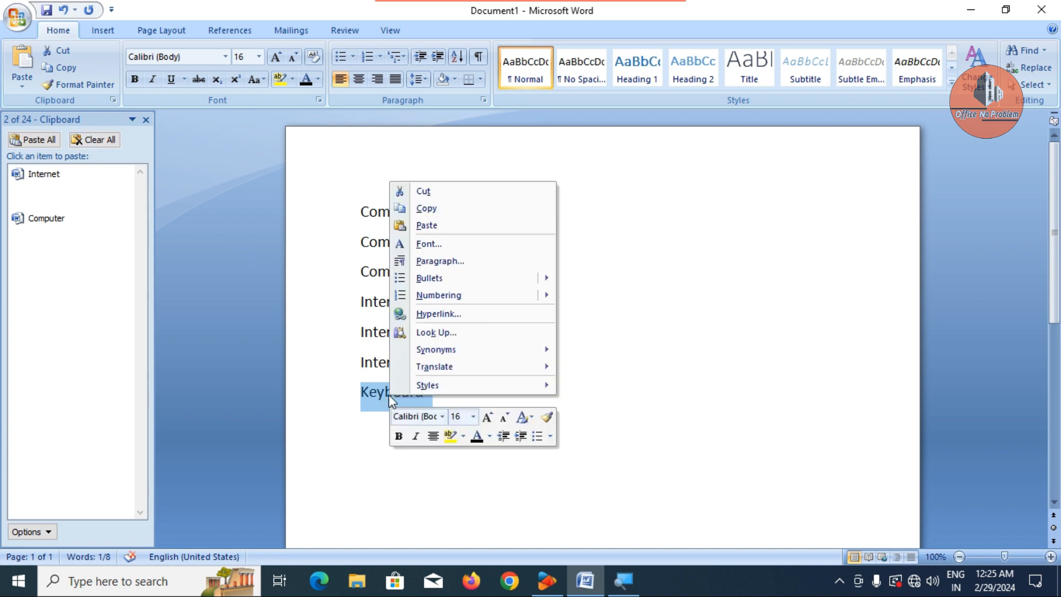
{"action": "left_click", "coordinate": [425, 208]}
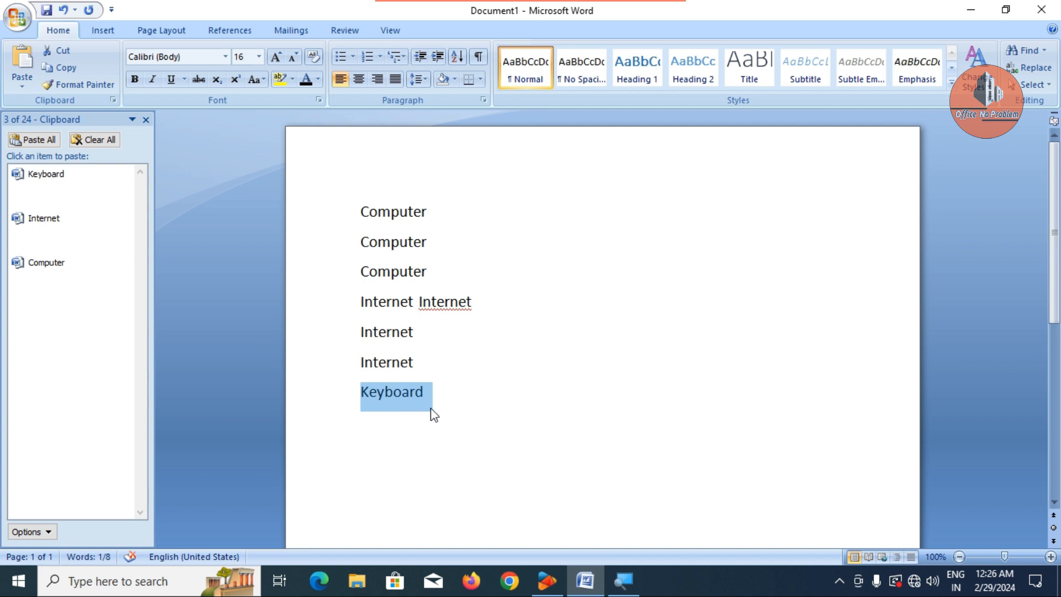
Paste the copied "Keyboard" three times, starting directly after the original word
{"action": "left_click", "coordinate": [445, 392]}
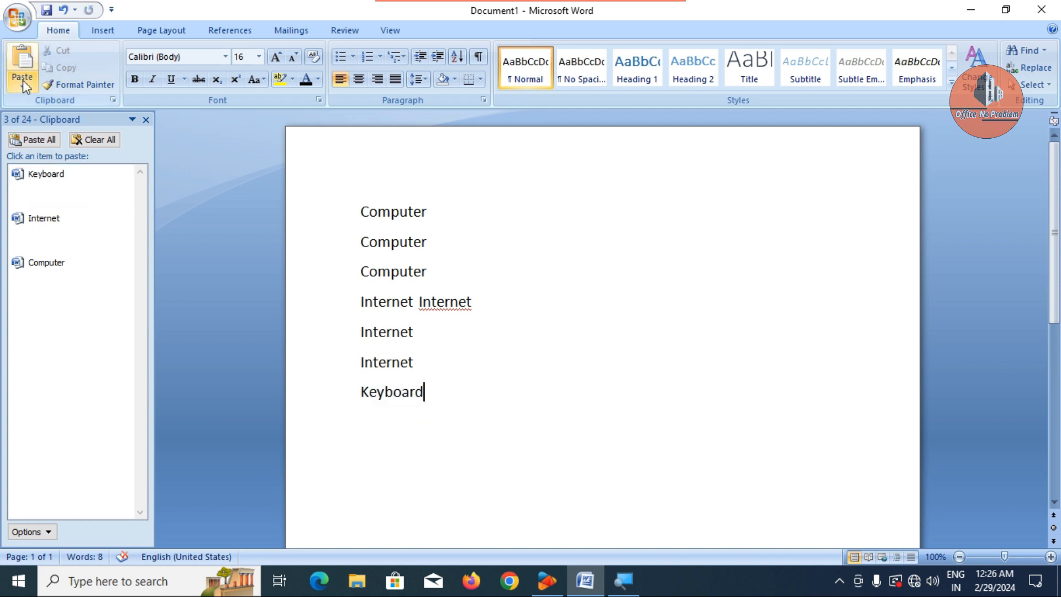
{"action": "left_click", "coordinate": [24, 60]}
{"action": "left_click", "coordinate": [24, 60]}
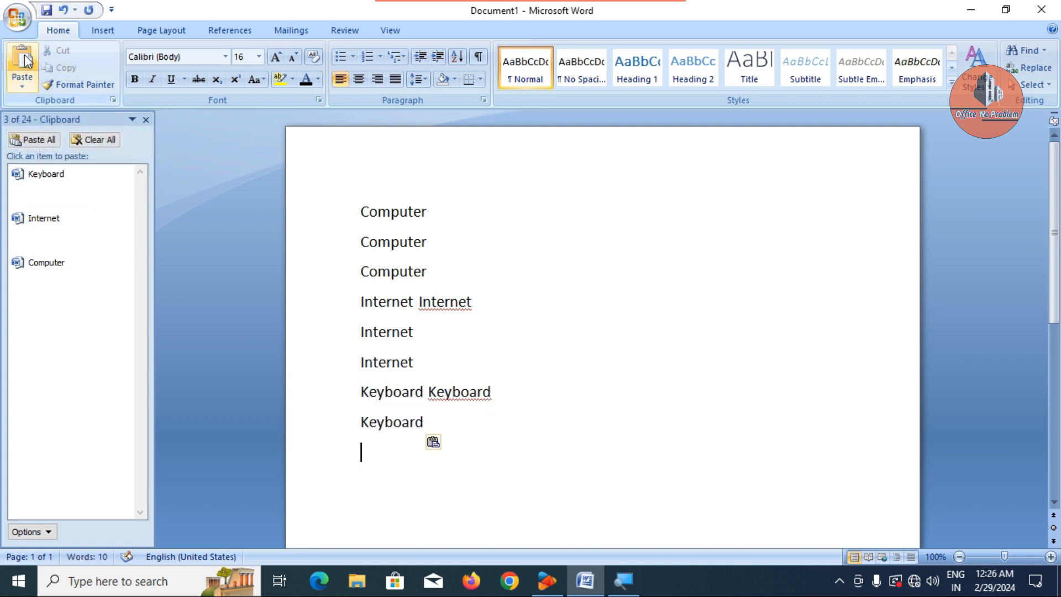
{"action": "left_click", "coordinate": [24, 60]}
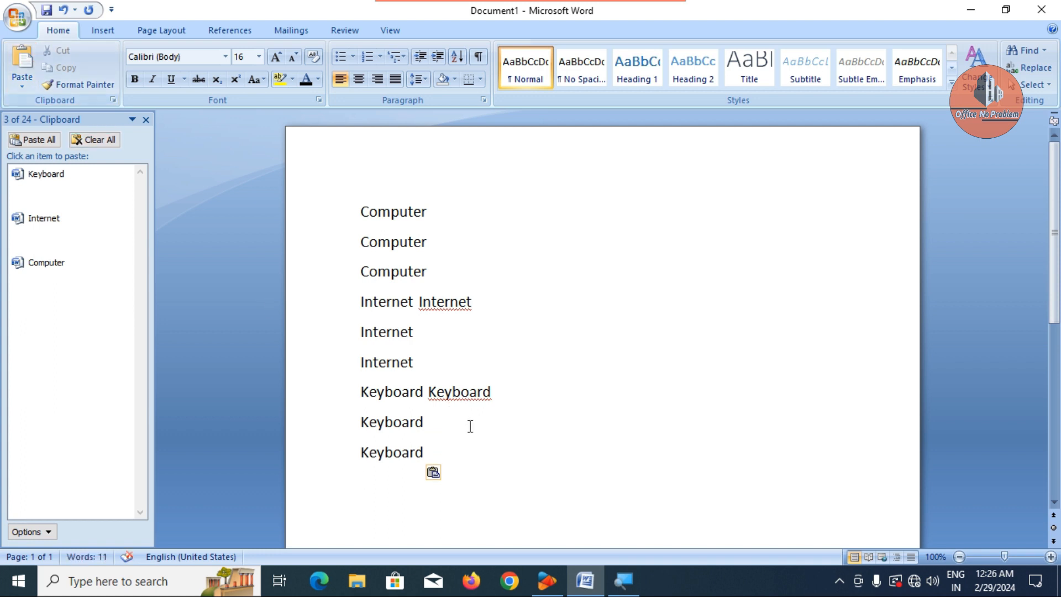
After the last "Internet" line, paste the collected items "Computer" twice, "Internet" twice and "Keyboard" once from the Clipboard pane
{"action": "left_click", "coordinate": [494, 436]}
{"action": "left_click", "coordinate": [53, 270]}
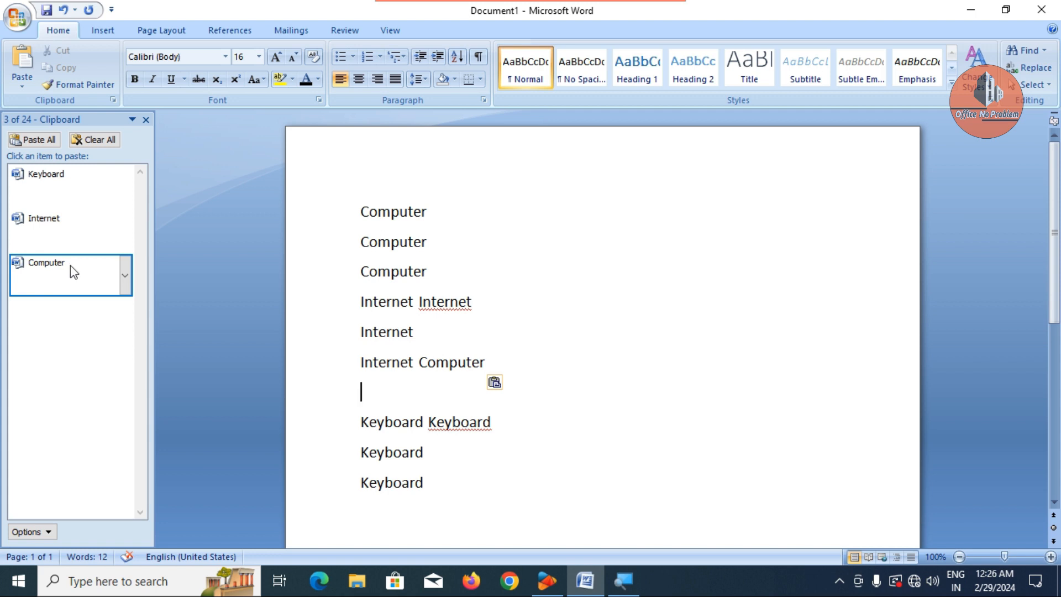
{"action": "left_click", "coordinate": [83, 271]}
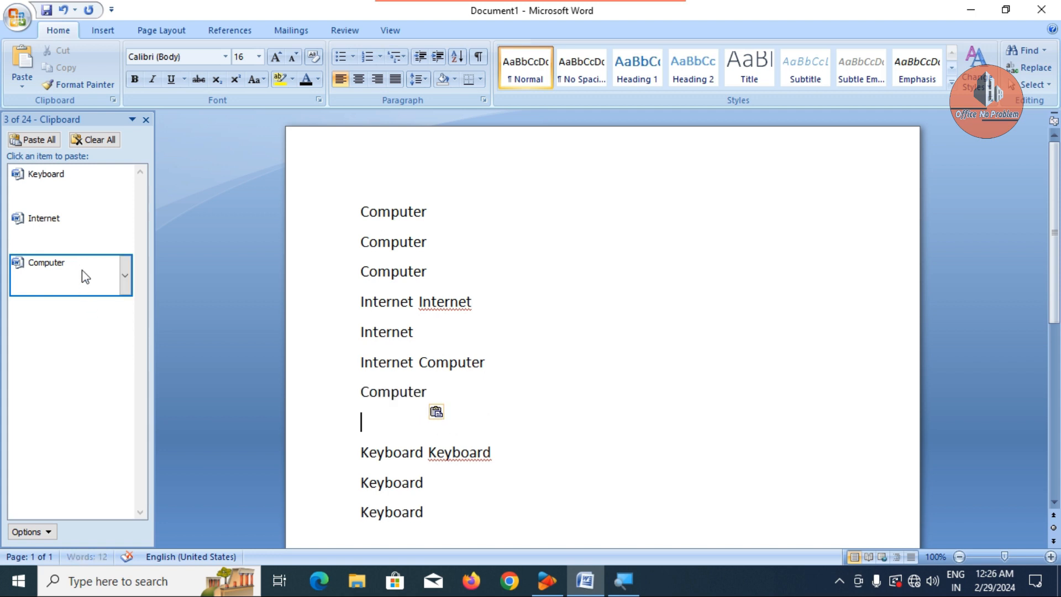
{"action": "left_click", "coordinate": [50, 222]}
{"action": "left_click", "coordinate": [51, 222]}
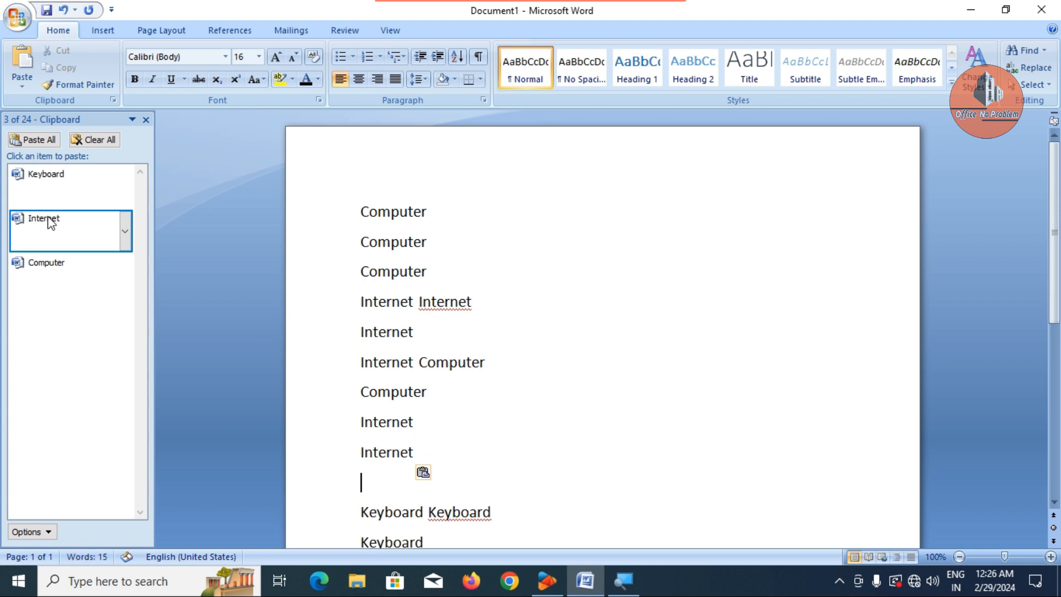
{"action": "left_click", "coordinate": [65, 185]}
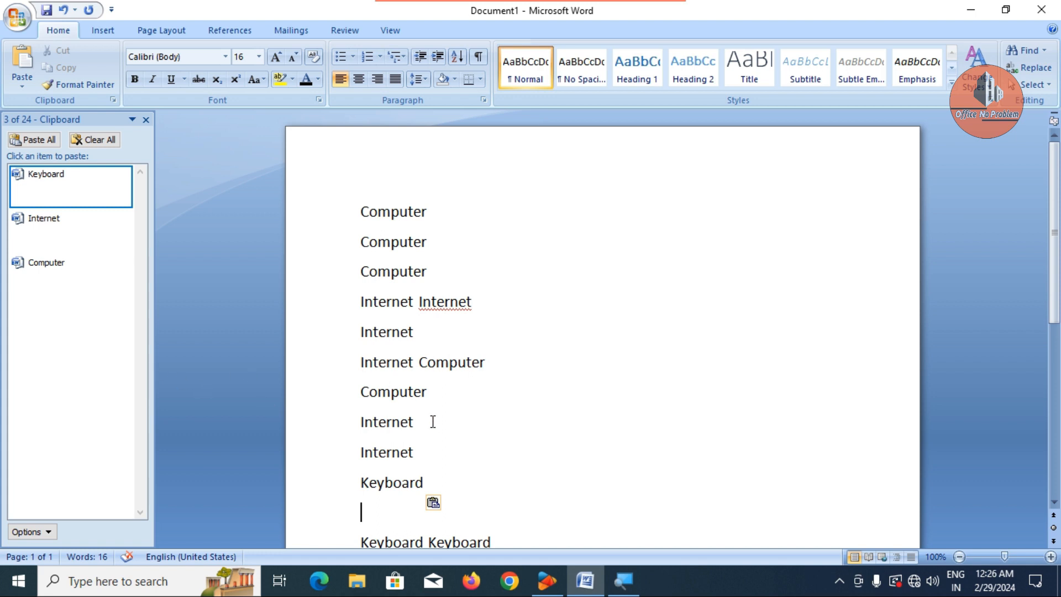
Delete all the "Computer", "Internet" and "Keyboard" lines from the document
{"action": "scroll", "coordinate": [433, 422], "scroll_direction": "down", "scroll_amount": 1}
{"action": "scroll", "coordinate": [433, 422], "scroll_direction": "down", "scroll_amount": 1}
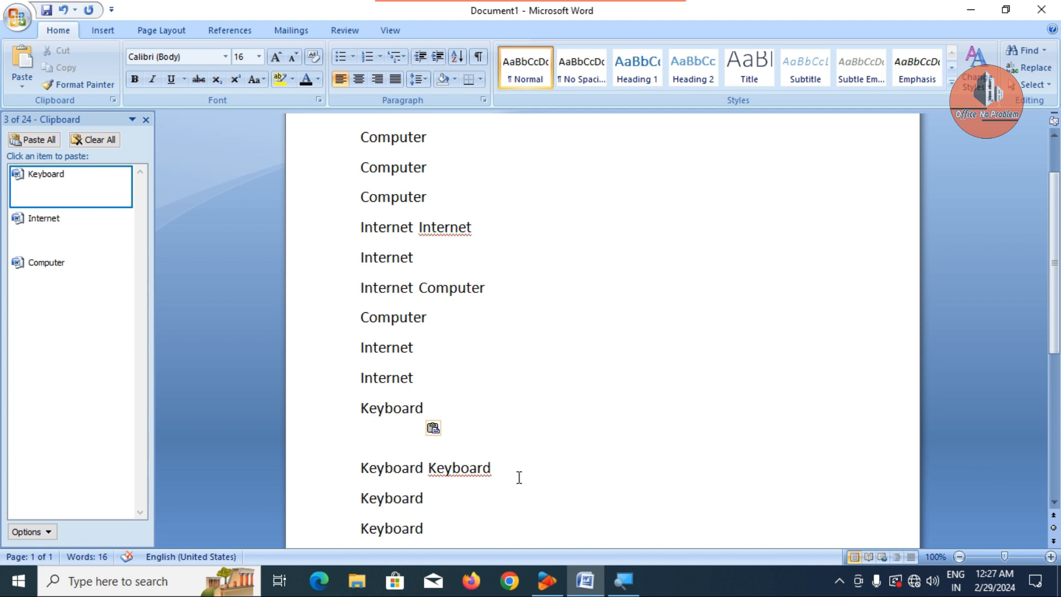
{"action": "left_click_drag", "start_coordinate": [431, 534], "coordinate": [323, 149]}
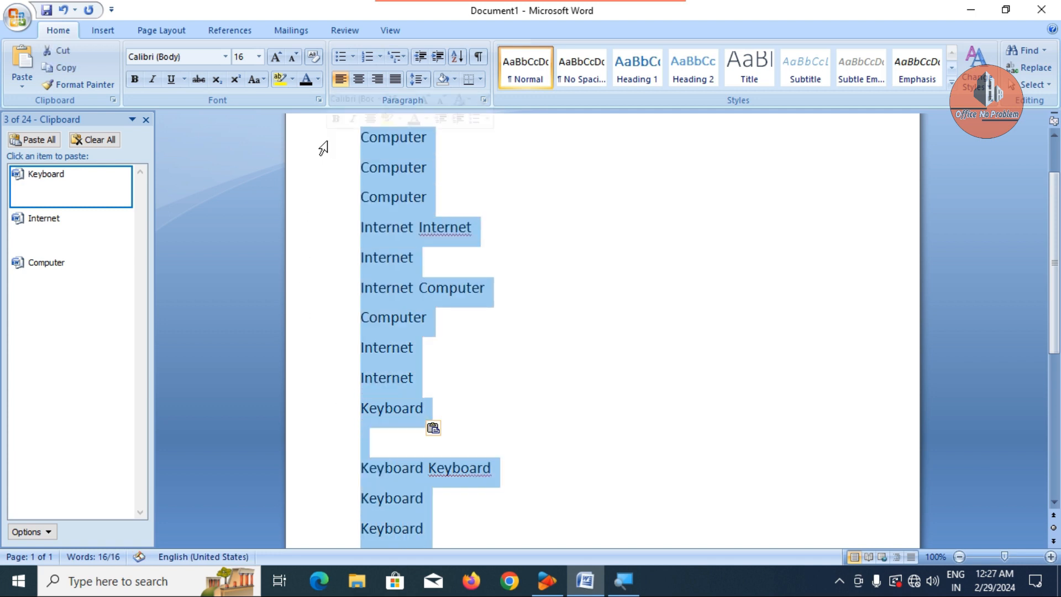
{"action": "key", "text": "Delete"}
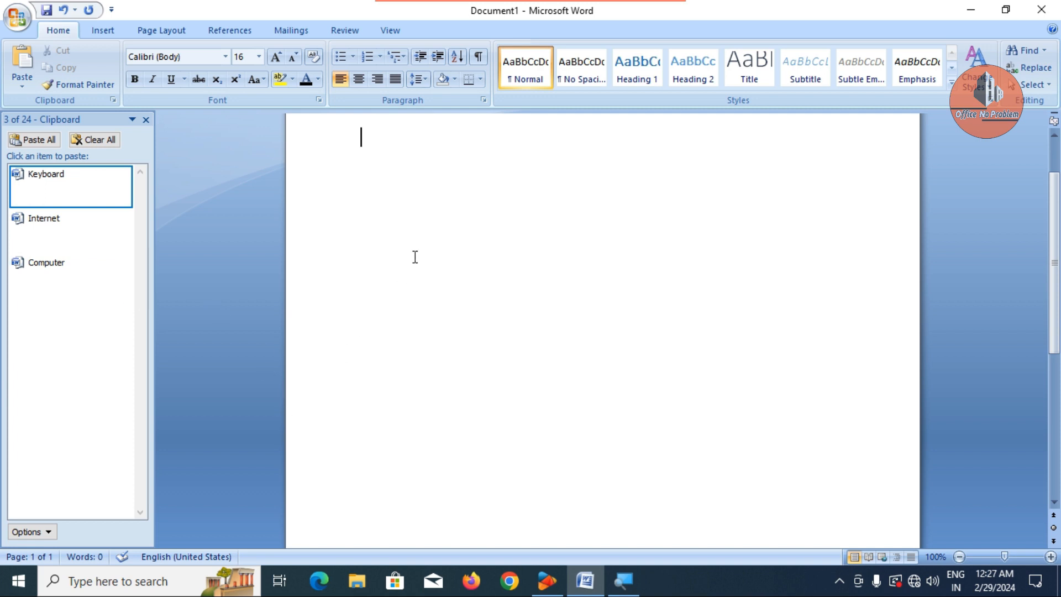
Paste the collected items "Keyboard", "Internet" and "Computer" one by one from the Clipboard pane into the empty document
{"action": "left_click", "coordinate": [58, 183]}
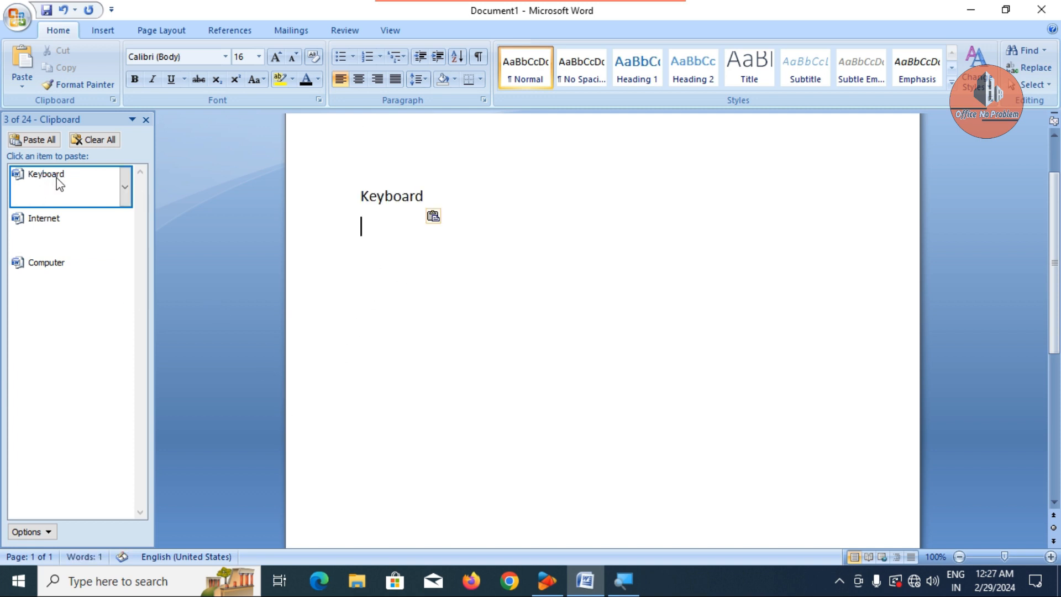
{"action": "left_click", "coordinate": [61, 231]}
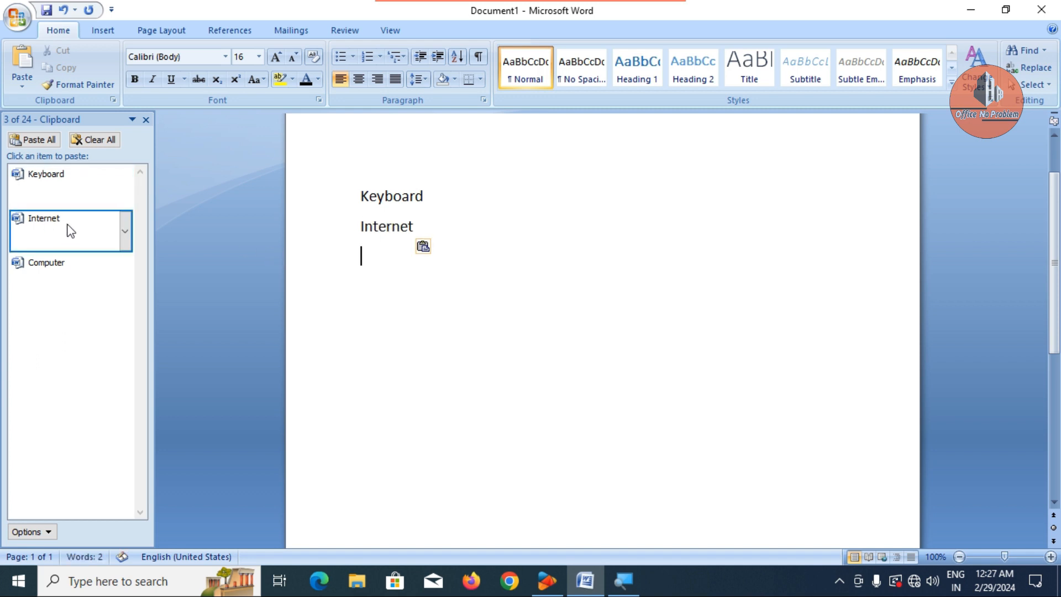
{"action": "left_click", "coordinate": [71, 275]}
{"action": "left_click", "coordinate": [451, 262]}
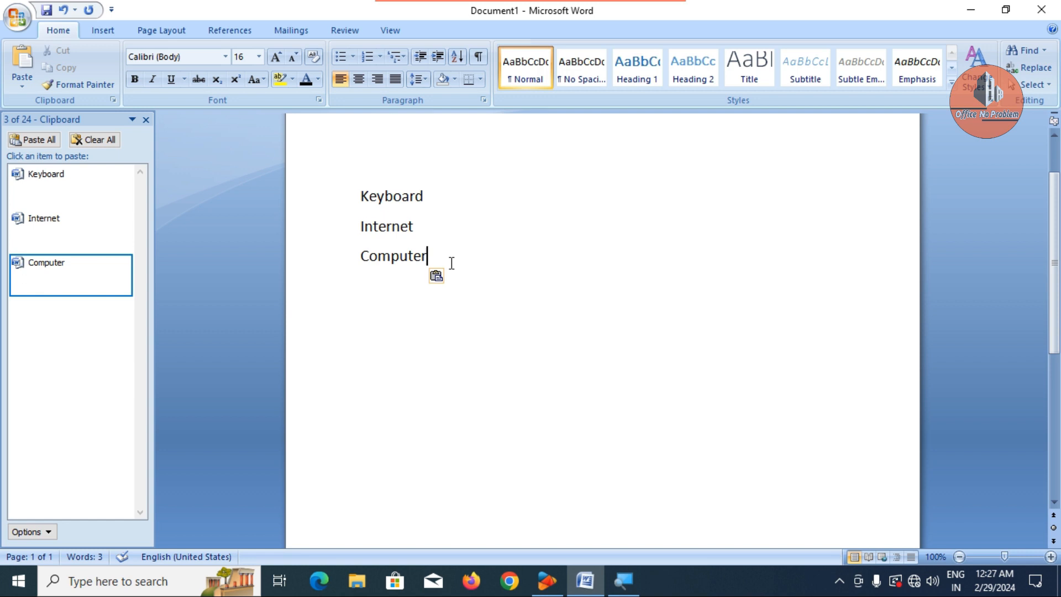
Delete the three individually pasted words and paste all collected Clipboard items at once
{"action": "left_click_drag", "start_coordinate": [452, 263], "coordinate": [310, 210]}
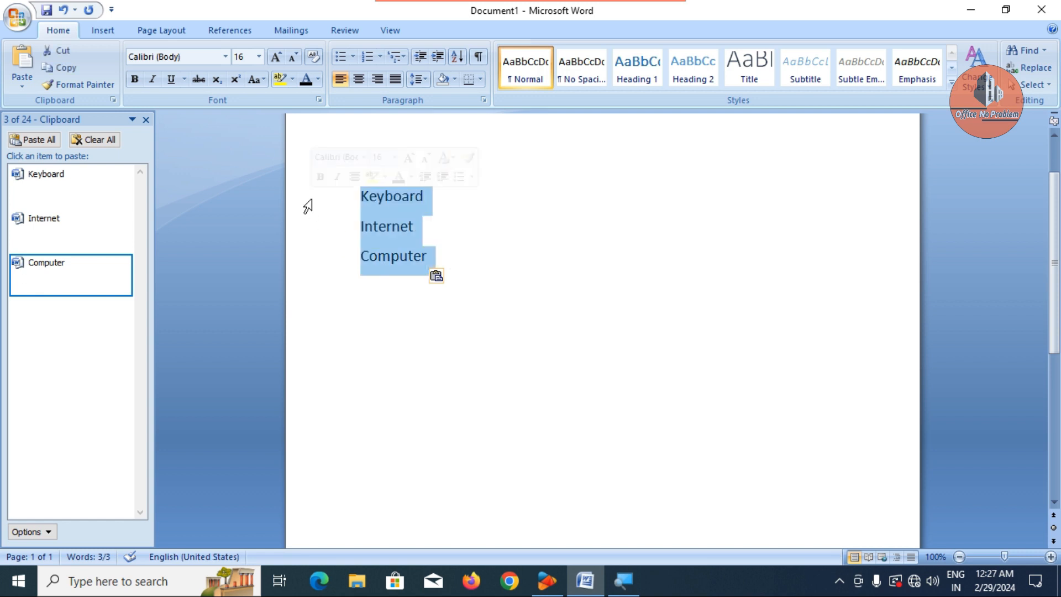
{"action": "key", "text": "Delete"}
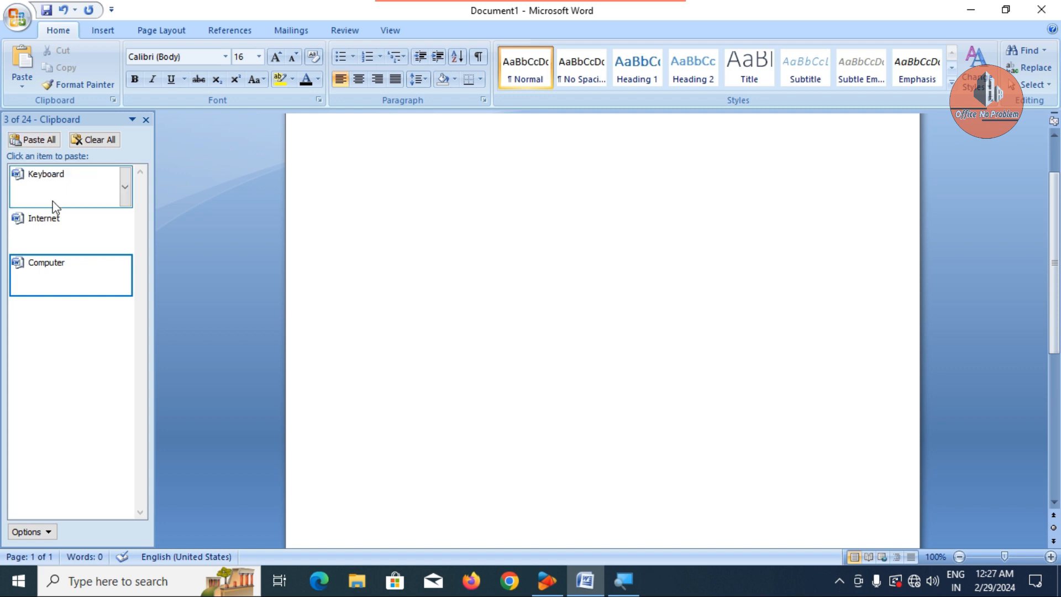
{"action": "left_click", "coordinate": [47, 141]}
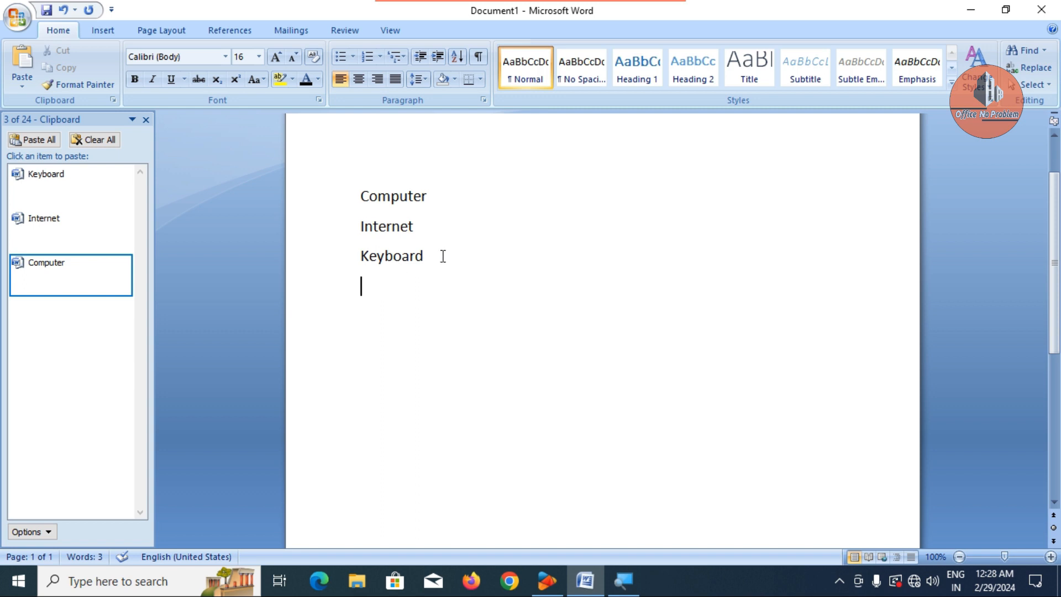
Delete the "Computer", "Internet" and "Keyboard" lines from the document and close the Clipboard pane
{"action": "left_click_drag", "start_coordinate": [434, 255], "coordinate": [342, 211]}
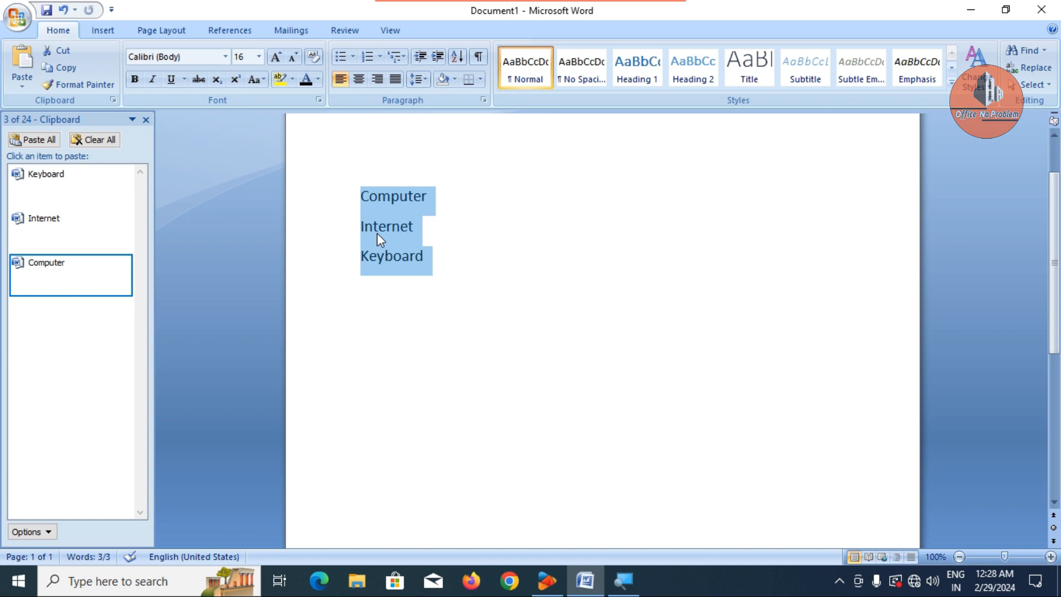
{"action": "key", "text": "Delete"}
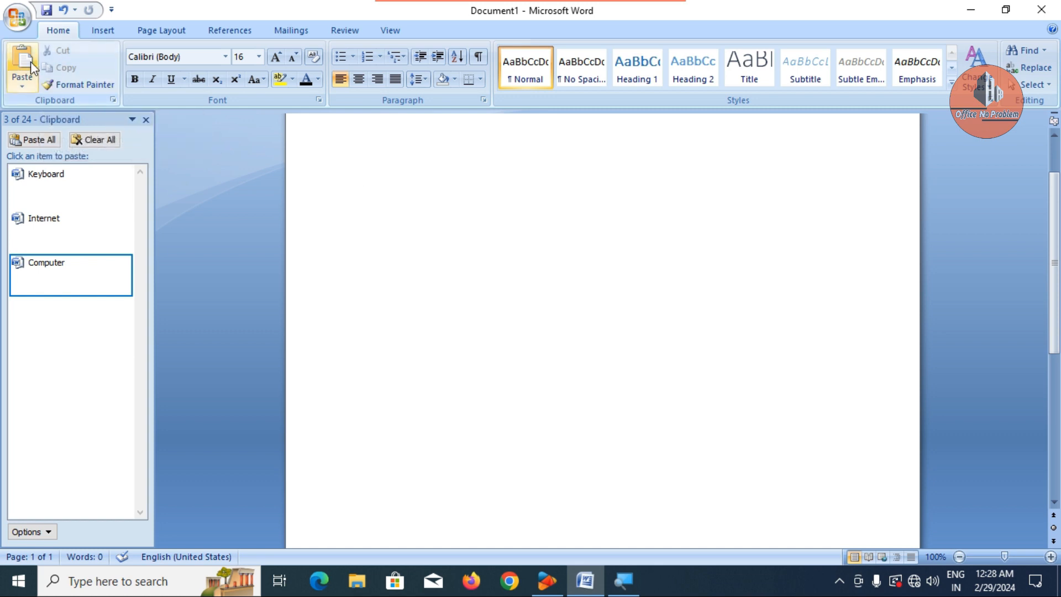
{"action": "left_click", "coordinate": [145, 119]}
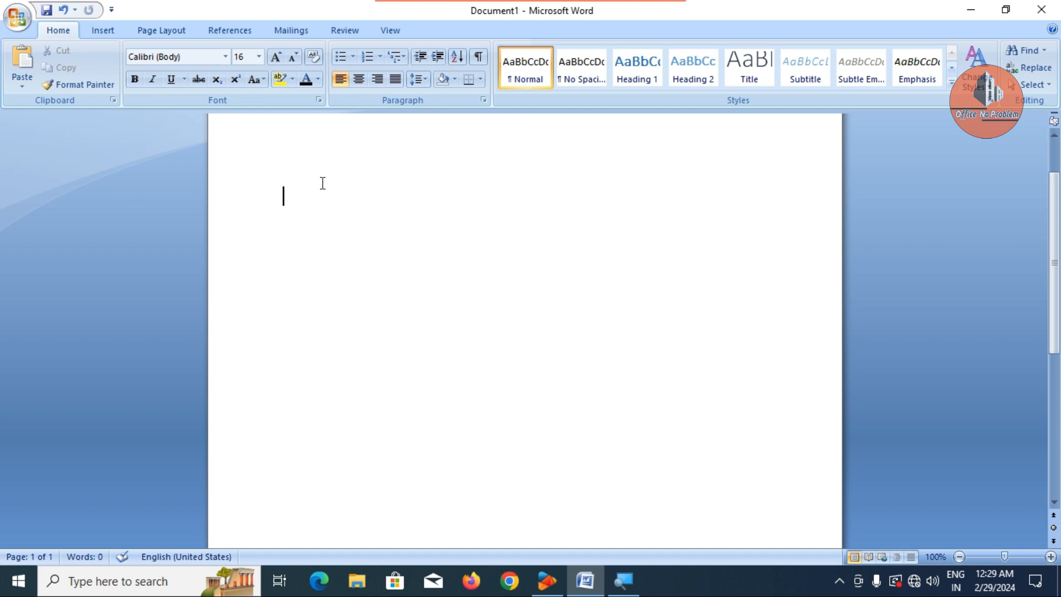
Write "Computer is a electronic device." and, on a new line, "Keyboard is a primary input device."
{"action": "type", "text": "Computer is a electronic device."}
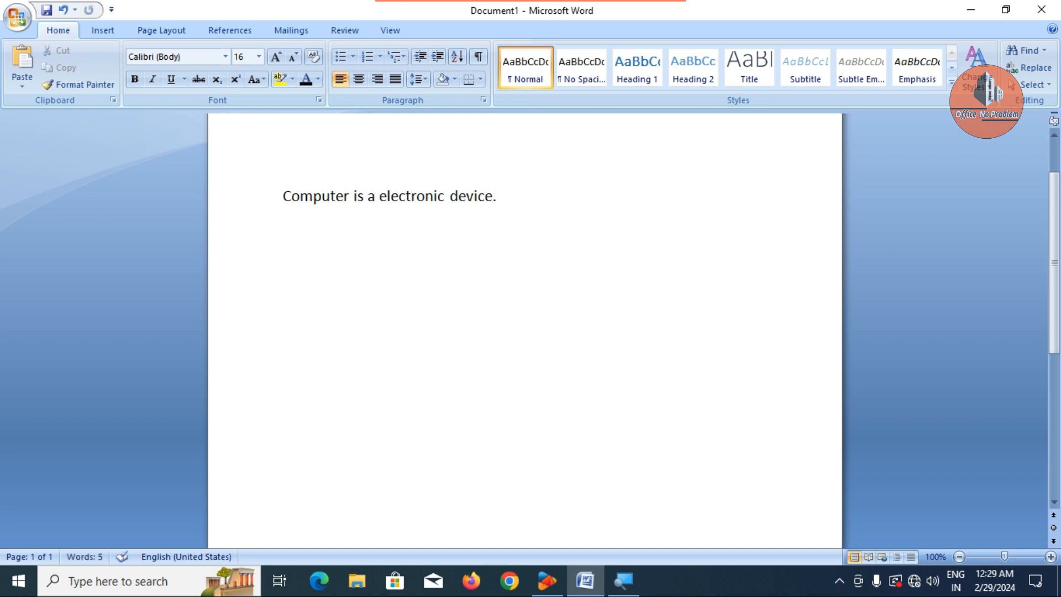
{"action": "key", "text": "Return"}
{"action": "type", "text": "Keyboard is a p"}
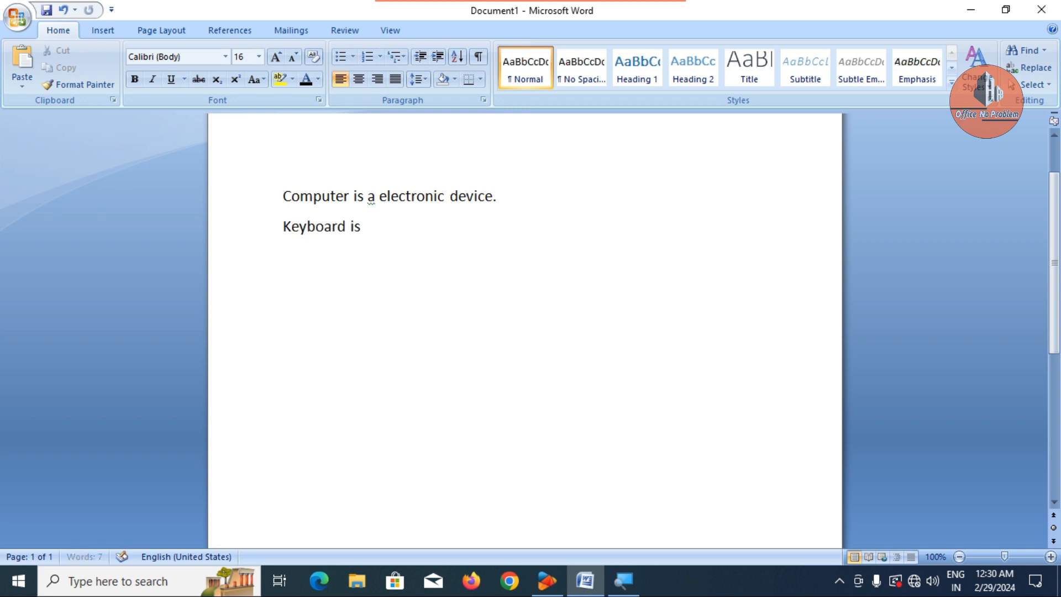
{"action": "type", "text": "rimary"}
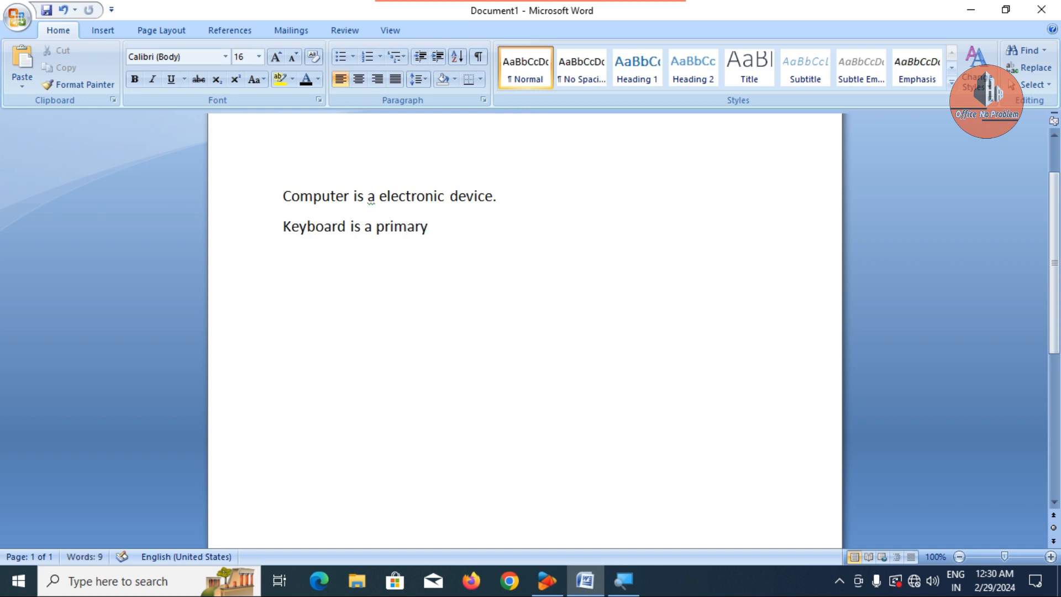
{"action": "type", "text": " input"}
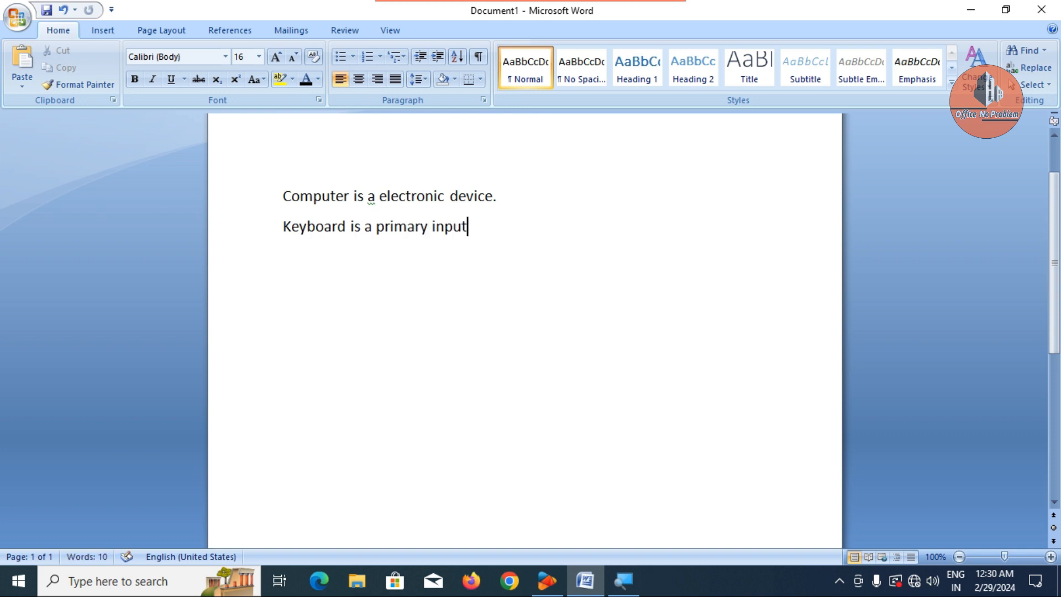
{"action": "type", "text": " device."}
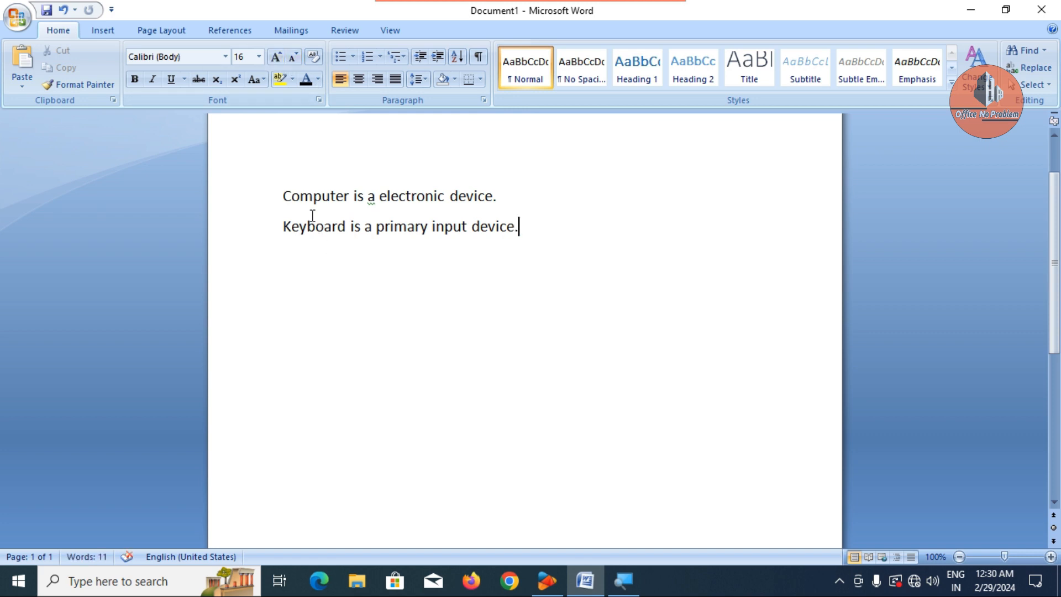
Set the sentence "Computer is a electronic device." in the Algerian font and colour it red
{"action": "left_click", "coordinate": [283, 196]}
{"action": "left_click_drag", "start_coordinate": [284, 197], "coordinate": [504, 204]}
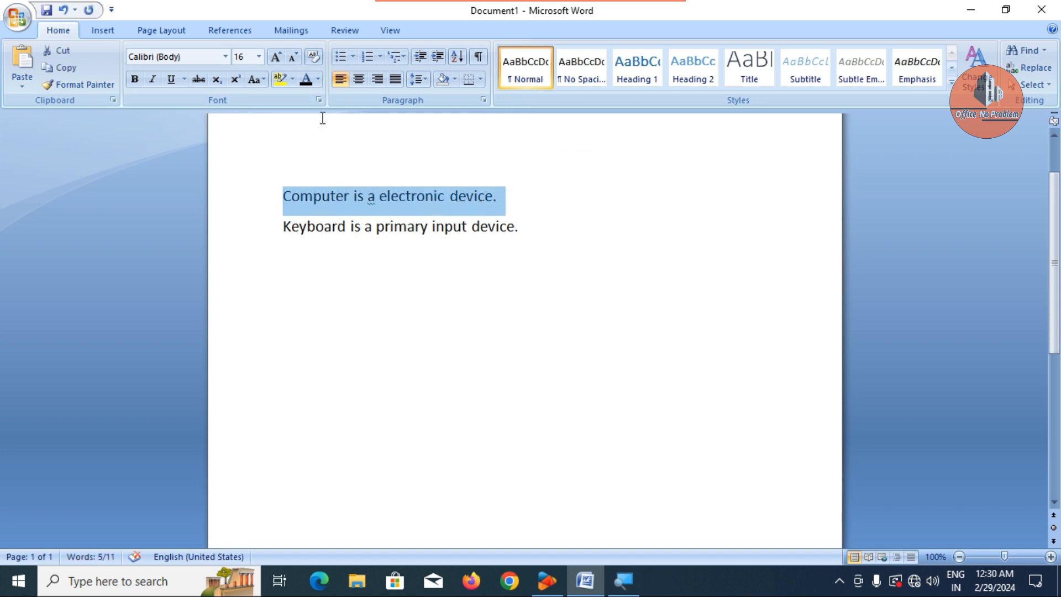
{"action": "left_click", "coordinate": [226, 57]}
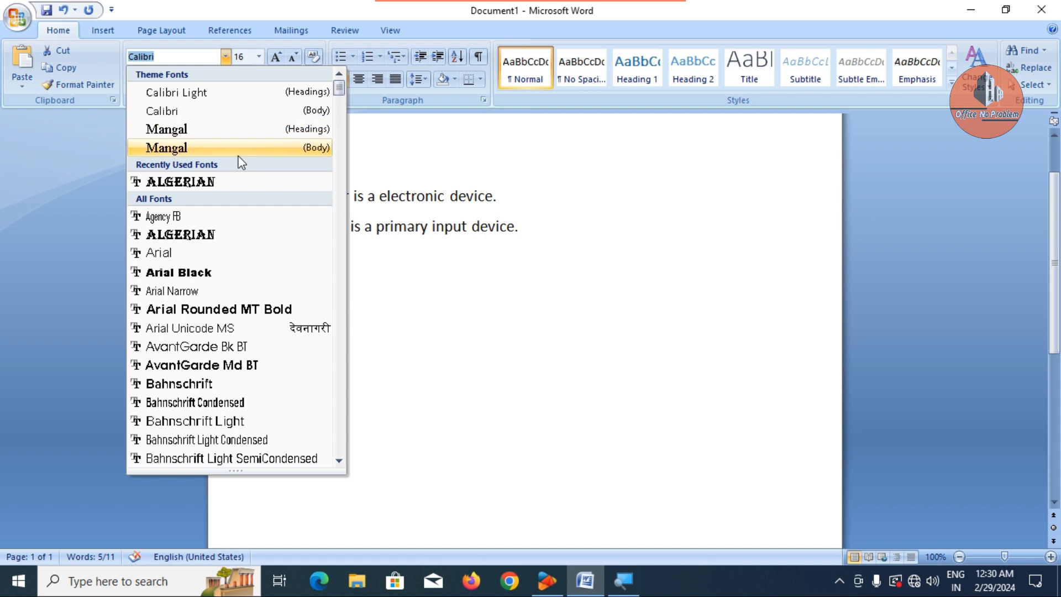
{"action": "left_click", "coordinate": [238, 236]}
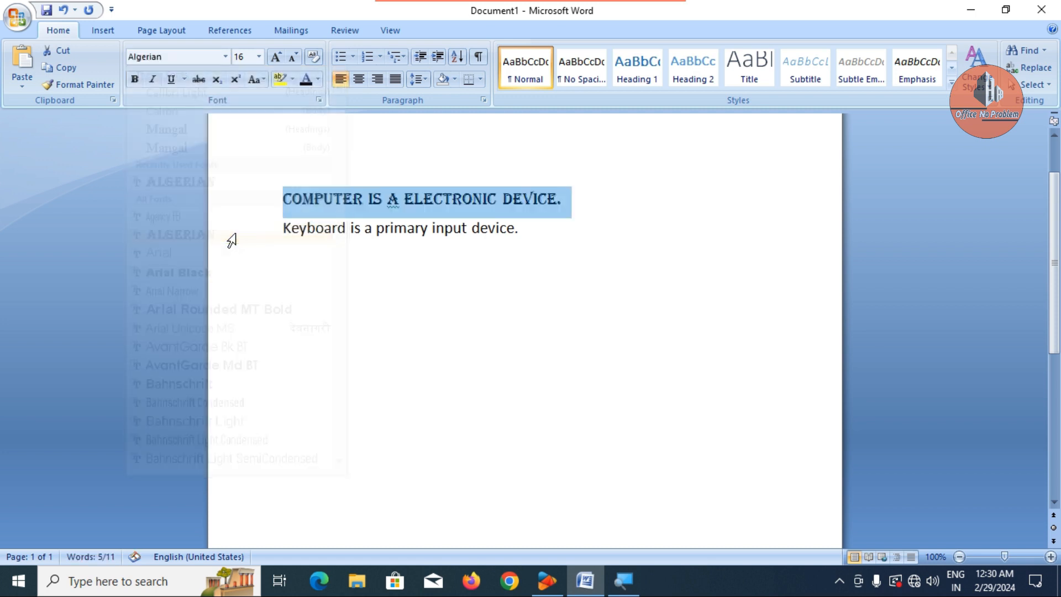
{"action": "left_click", "coordinate": [317, 79]}
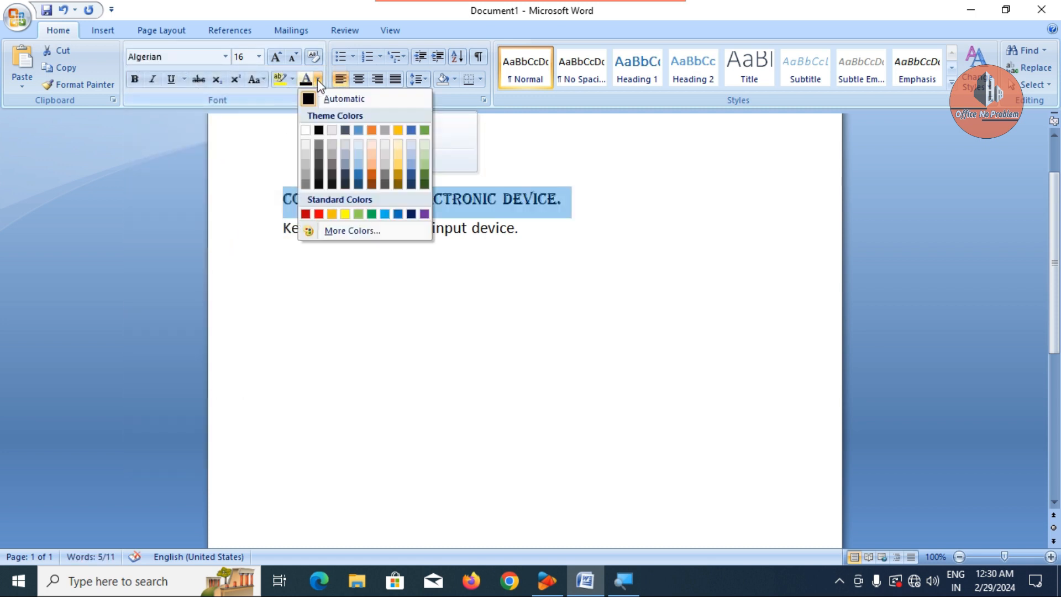
{"action": "left_click", "coordinate": [320, 215]}
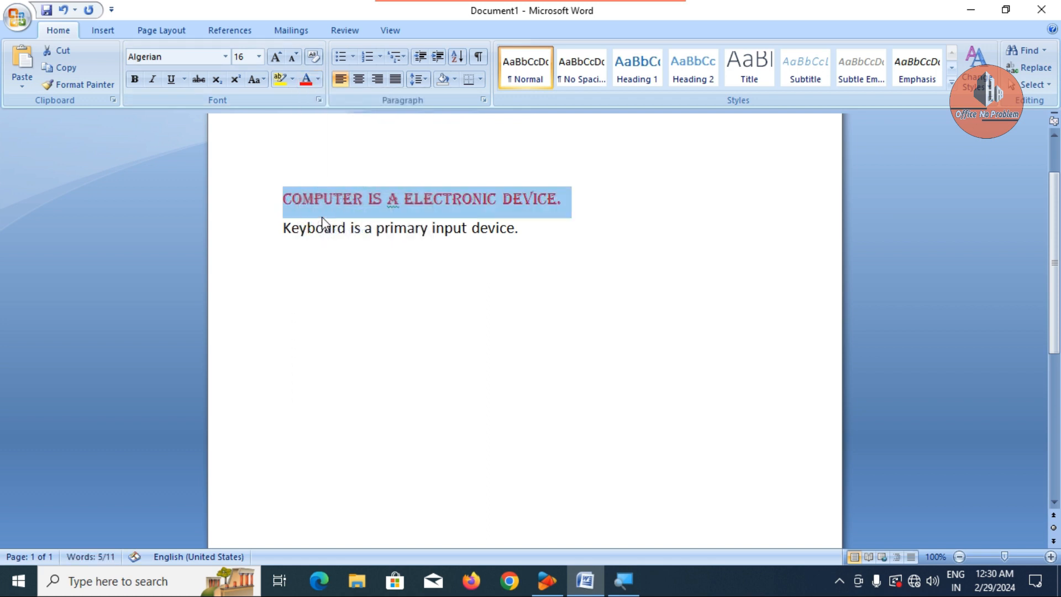
Enlarge the font size of the first sentence to 22
{"action": "left_click", "coordinate": [278, 58]}
{"action": "left_click", "coordinate": [278, 58]}
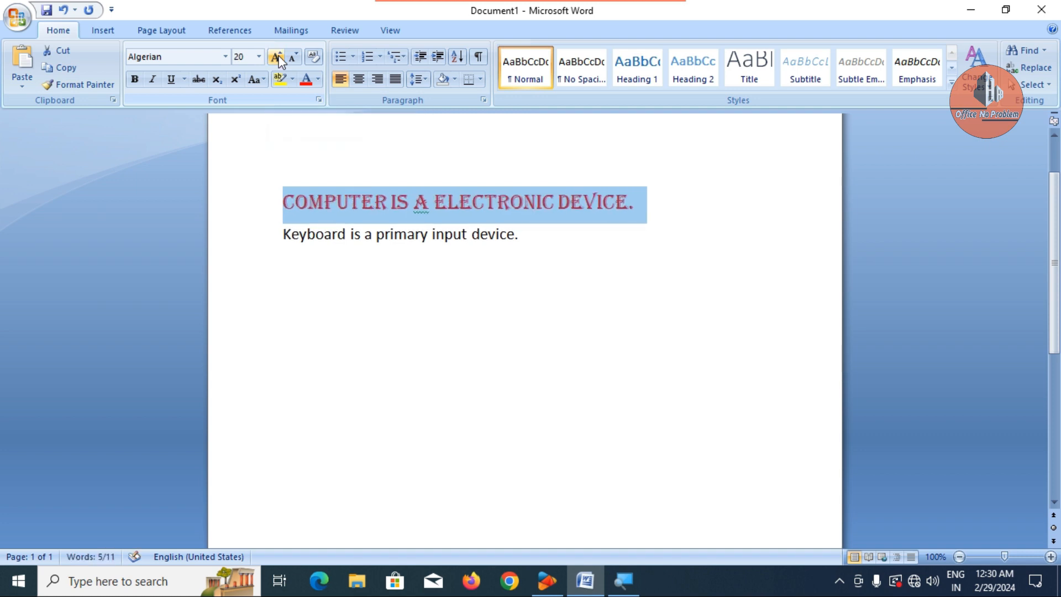
{"action": "left_click", "coordinate": [278, 58]}
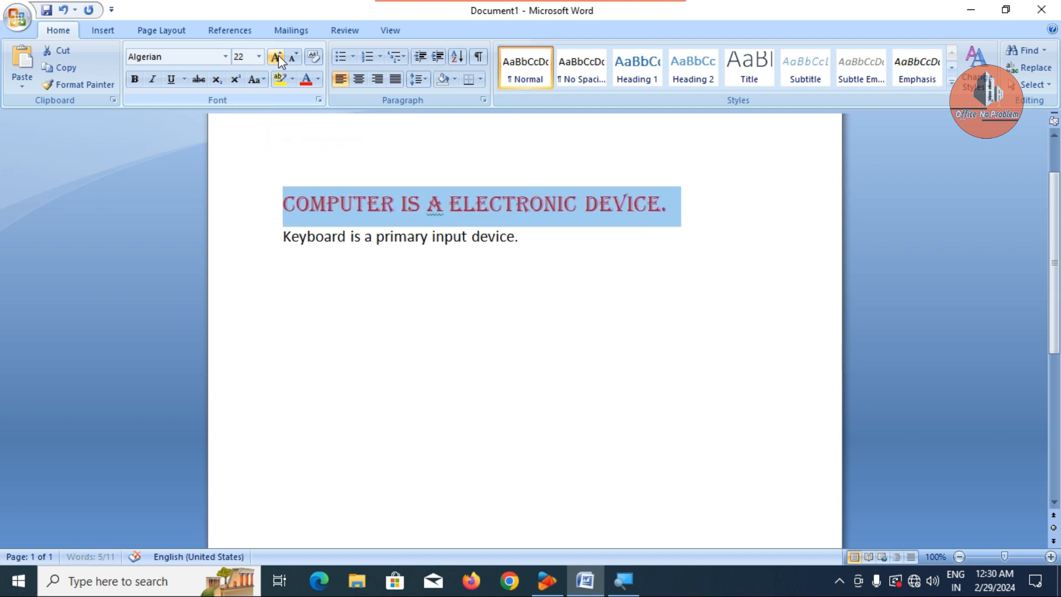
{"action": "left_click", "coordinate": [519, 237]}
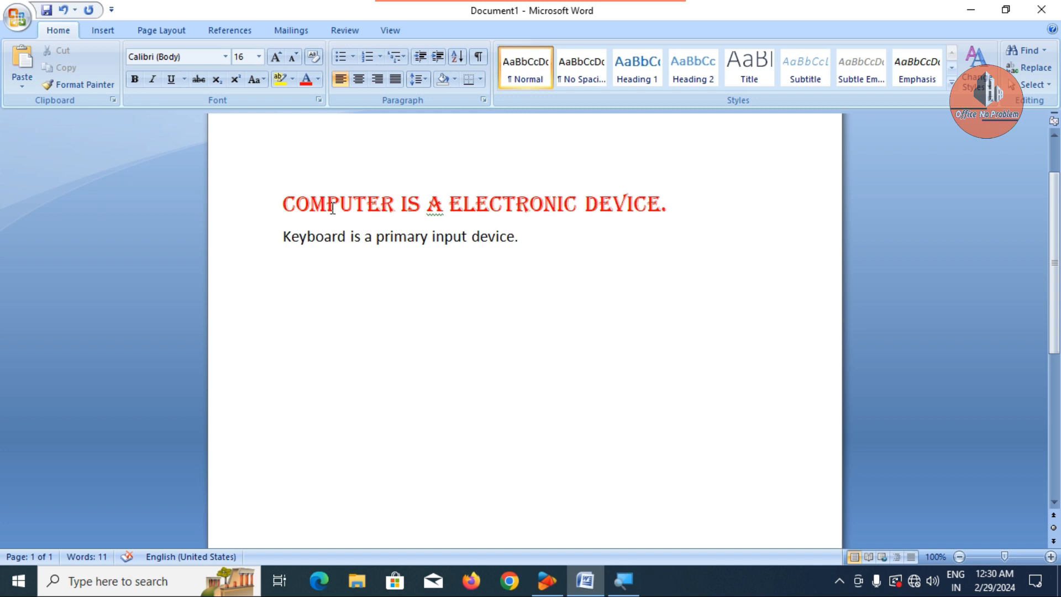
{"action": "left_click", "coordinate": [283, 201]}
{"action": "left_click_drag", "start_coordinate": [504, 209], "coordinate": [515, 210]}
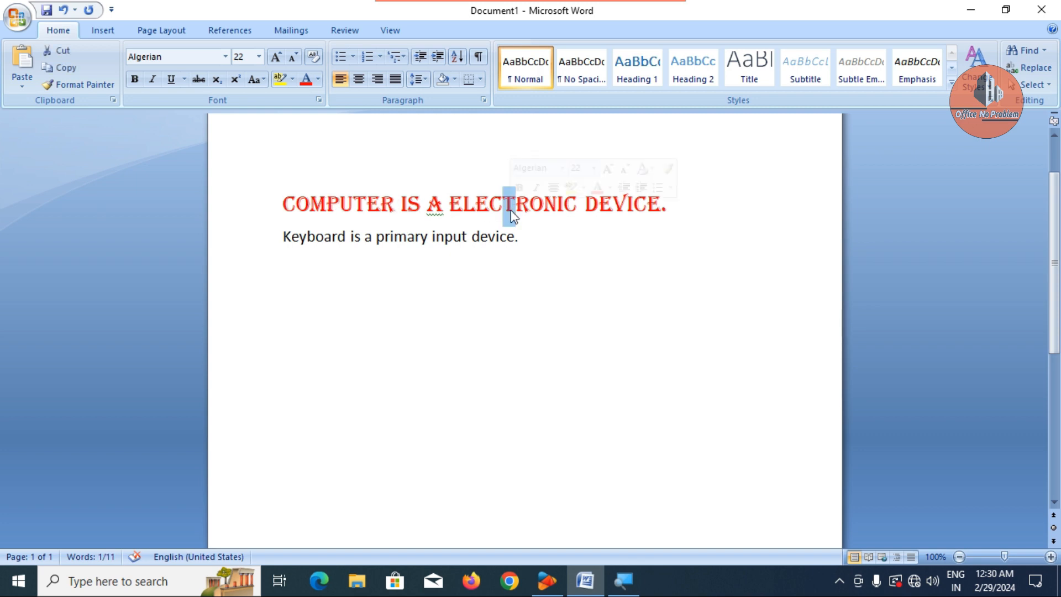
{"action": "left_click", "coordinate": [431, 238]}
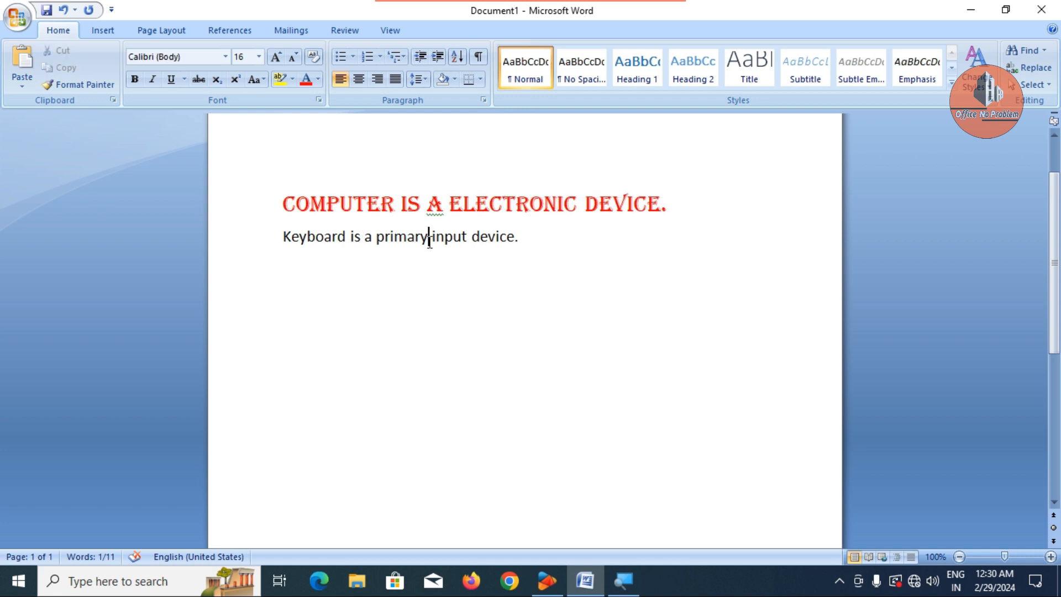
{"action": "left_click", "coordinate": [450, 210]}
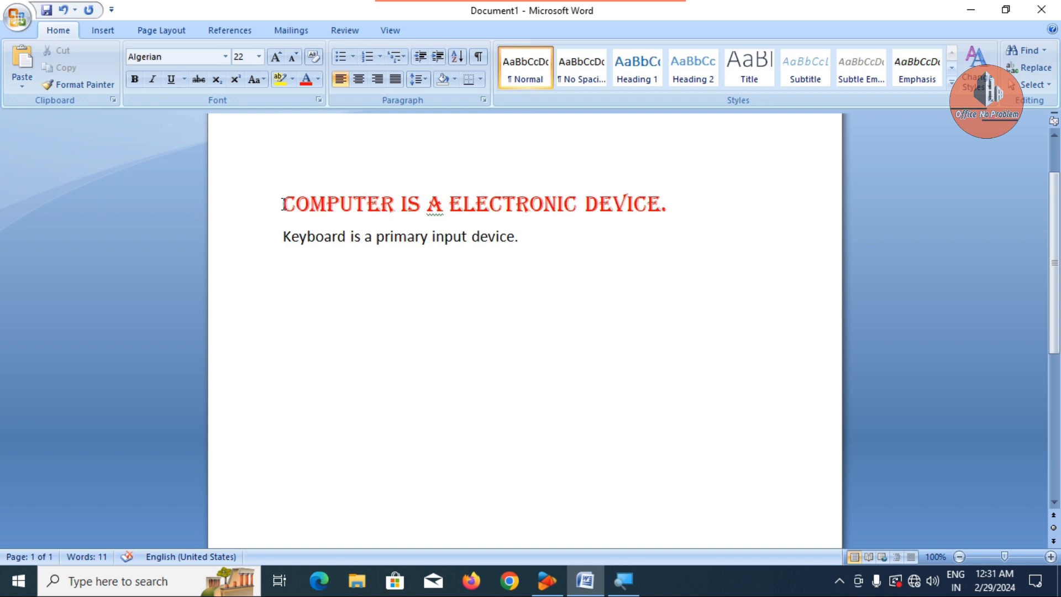
{"action": "left_click_drag", "start_coordinate": [283, 205], "coordinate": [682, 222]}
{"action": "left_click", "coordinate": [403, 247]}
{"action": "left_click", "coordinate": [308, 203]}
{"action": "left_click", "coordinate": [307, 236]}
Copy the first sentence's formatting onto "Keyboard is a primary input" in the second sentence with Format Painter
{"action": "left_click_drag", "start_coordinate": [284, 203], "coordinate": [671, 221]}
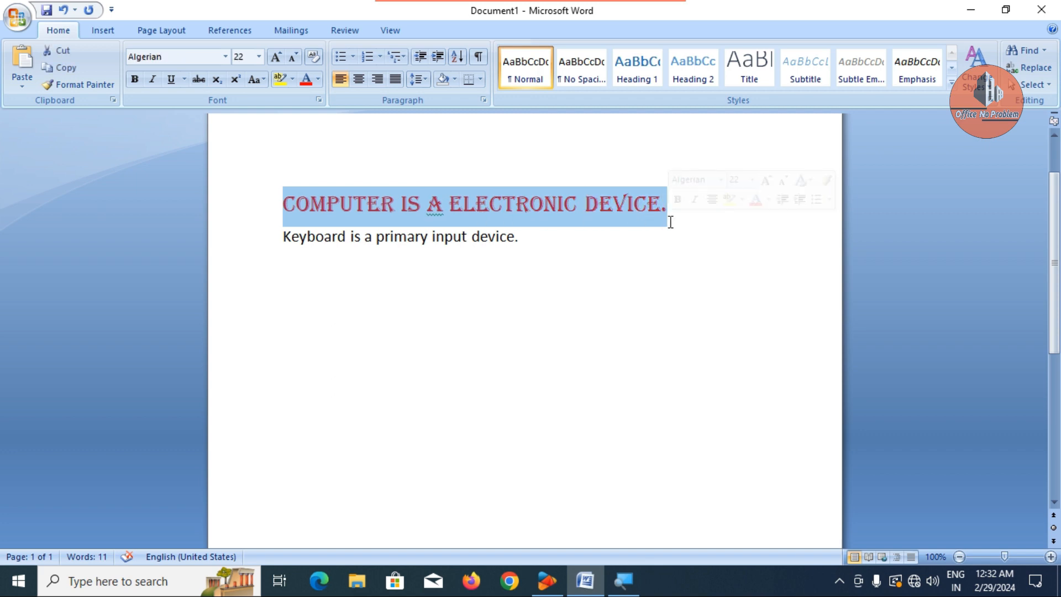
{"action": "left_click", "coordinate": [79, 86]}
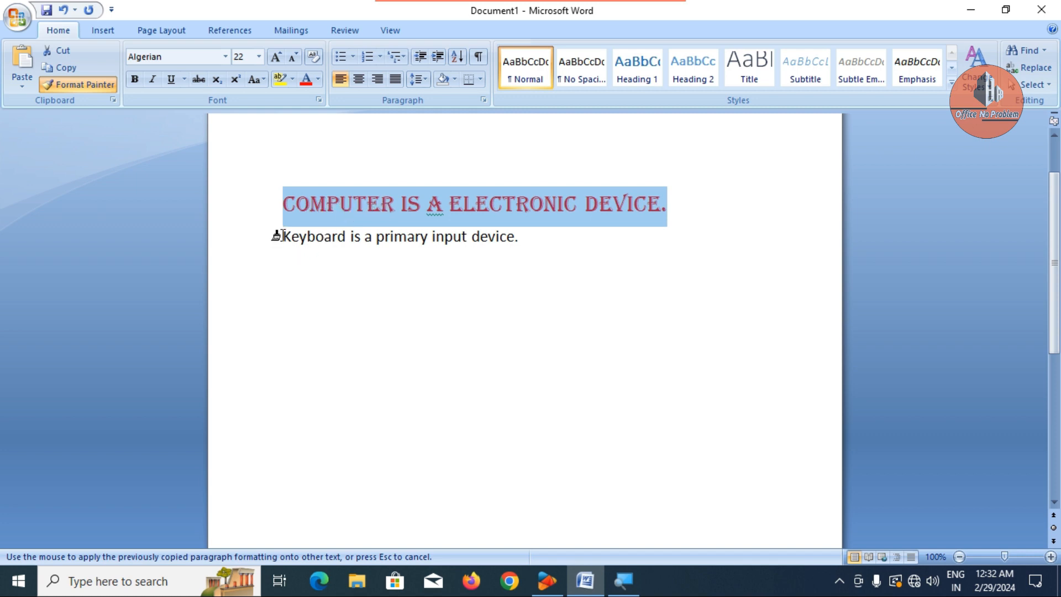
{"action": "left_click_drag", "start_coordinate": [280, 236], "coordinate": [453, 242]}
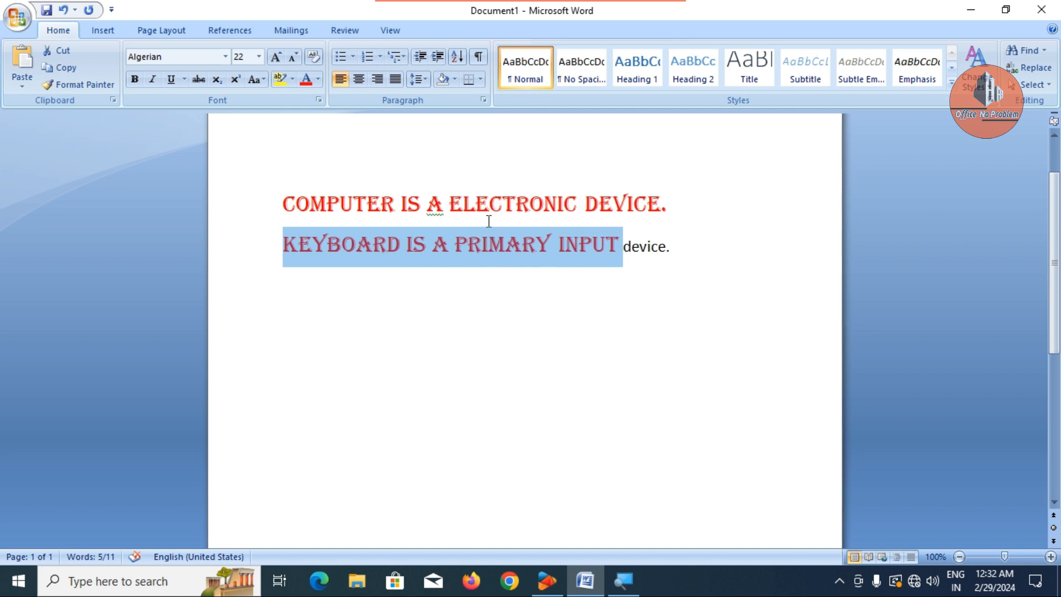
{"action": "left_click", "coordinate": [488, 204]}
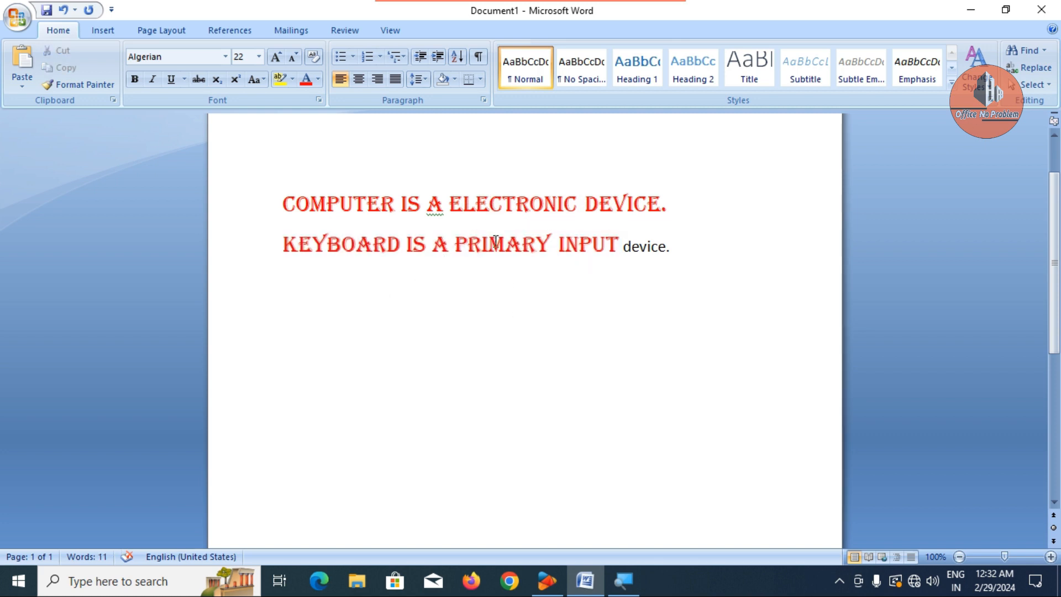
{"action": "left_click", "coordinate": [625, 246]}
{"action": "left_click", "coordinate": [505, 244]}
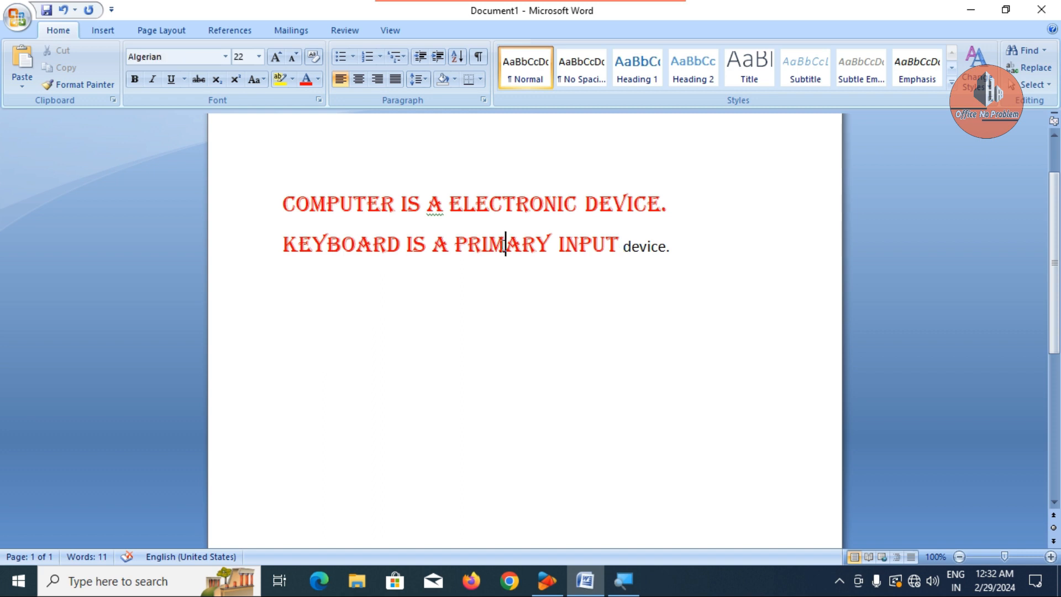